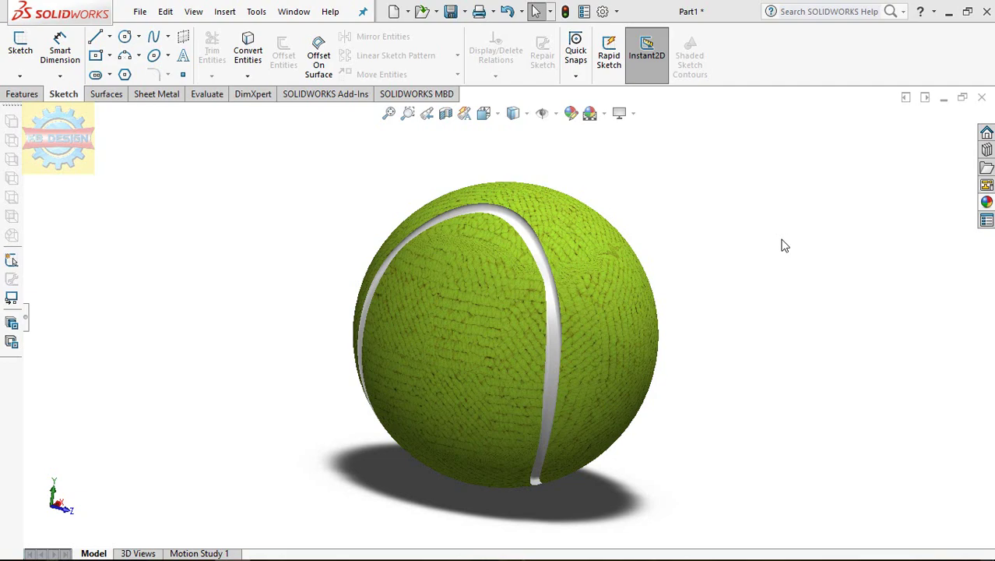
Start a sketch on the Front Plane and draw a vertical line through the origin.
{"action": "mouse_move", "coordinate": [784, 246]}
{"action": "middle_mouse_down"}
{"action": "mouse_move", "coordinate": [274, 355]}
{"action": "mouse_move", "coordinate": [279, 402]}
{"action": "mouse_move", "coordinate": [390, 472]}
{"action": "mouse_move", "coordinate": [513, 484]}
{"action": "mouse_move", "coordinate": [698, 485]}
{"action": "mouse_move", "coordinate": [789, 433]}
{"action": "mouse_move", "coordinate": [806, 441]}
{"action": "middle_mouse_up"}
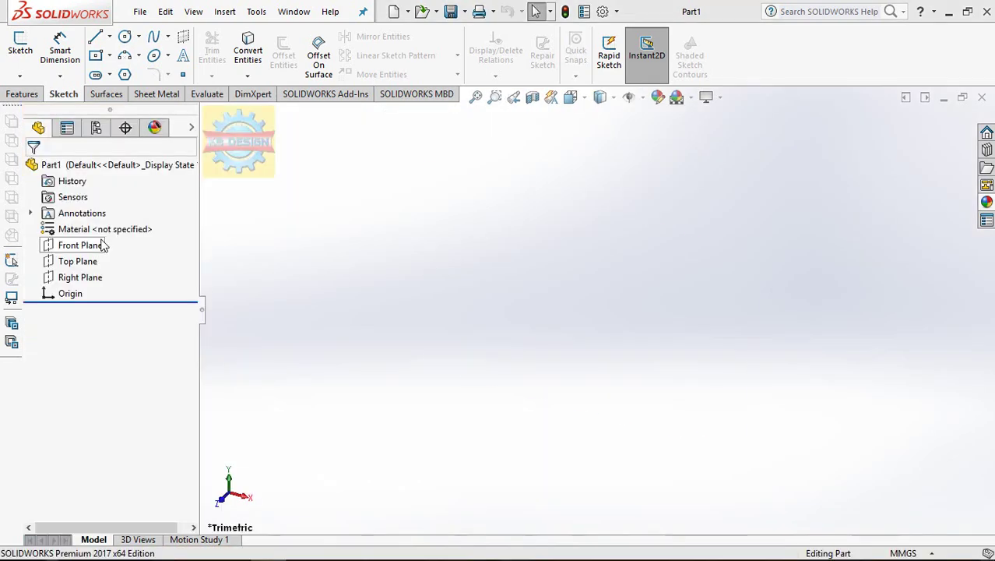
{"action": "left_click", "coordinate": [78, 244]}
{"action": "left_click", "coordinate": [117, 218]}
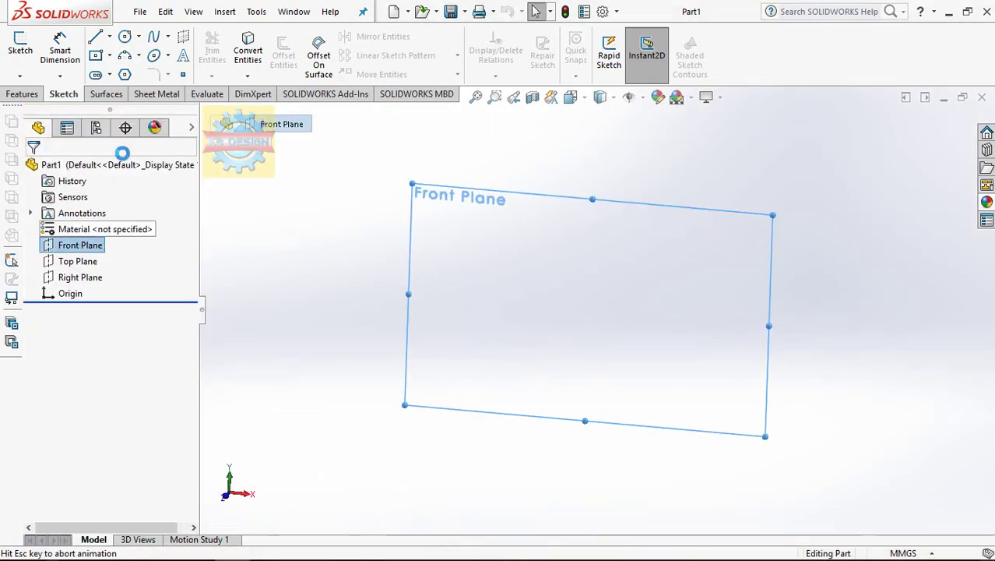
{"action": "left_click", "coordinate": [97, 39]}
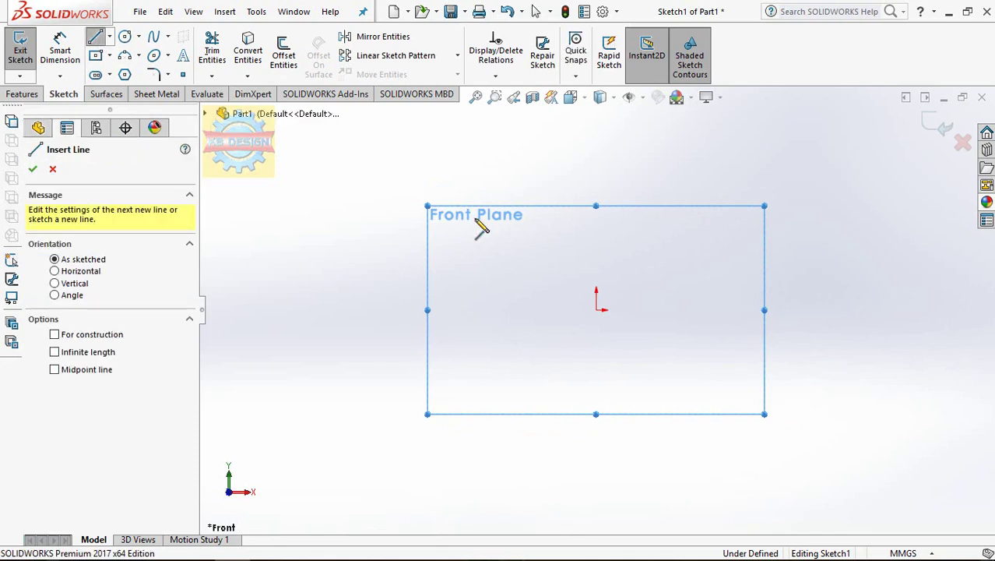
{"action": "left_click", "coordinate": [596, 336]}
{"action": "left_click", "coordinate": [596, 250]}
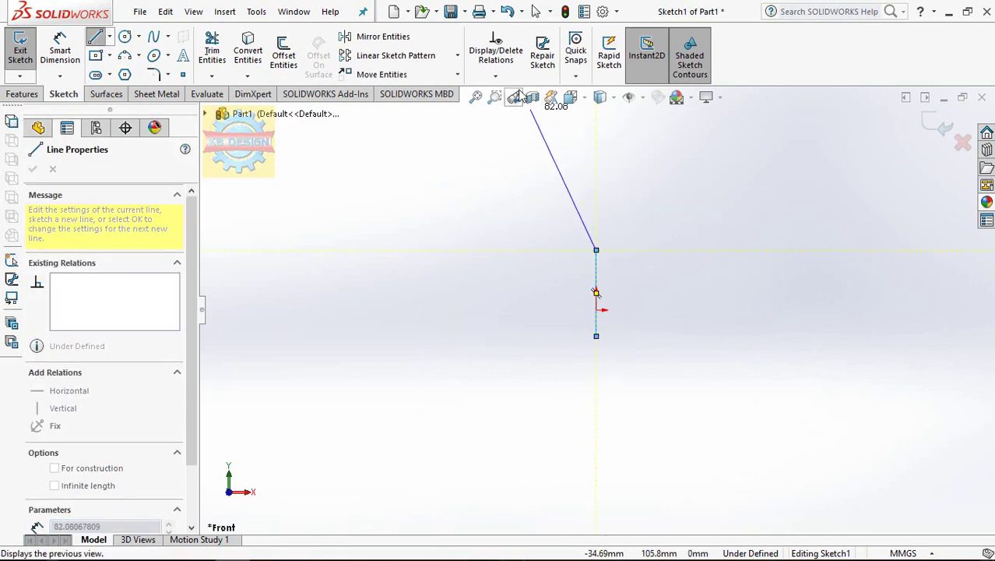
{"action": "left_click", "coordinate": [496, 75]}
Make the vertical line's midpoint coincident with the sketch origin.
{"action": "left_click", "coordinate": [486, 109]}
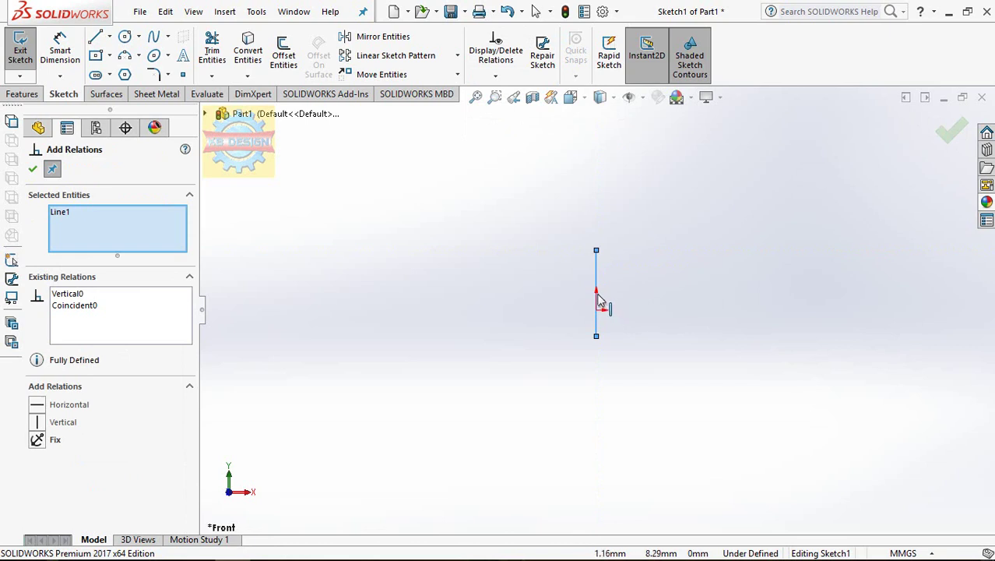
{"action": "right_click", "coordinate": [116, 228]}
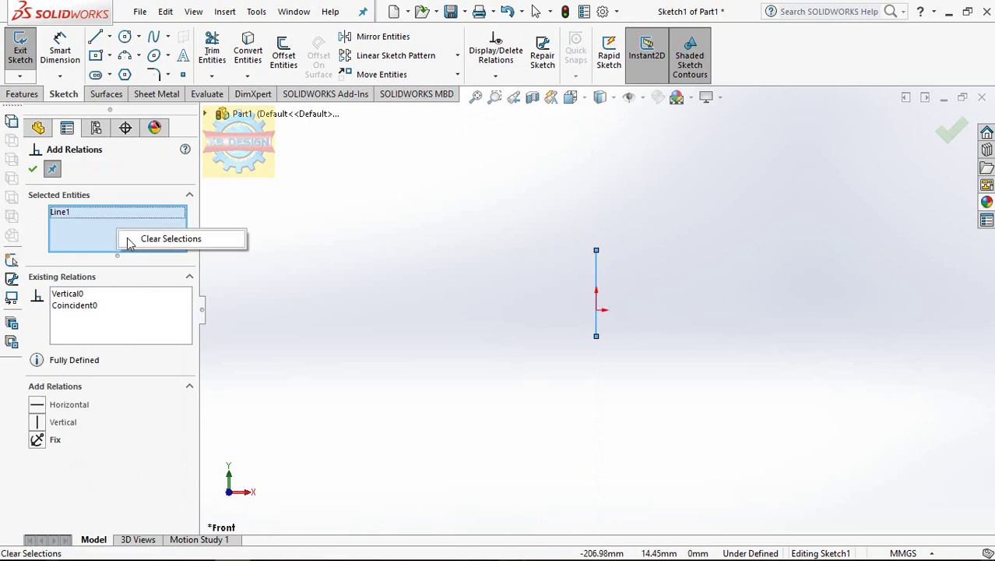
{"action": "left_click", "coordinate": [164, 238]}
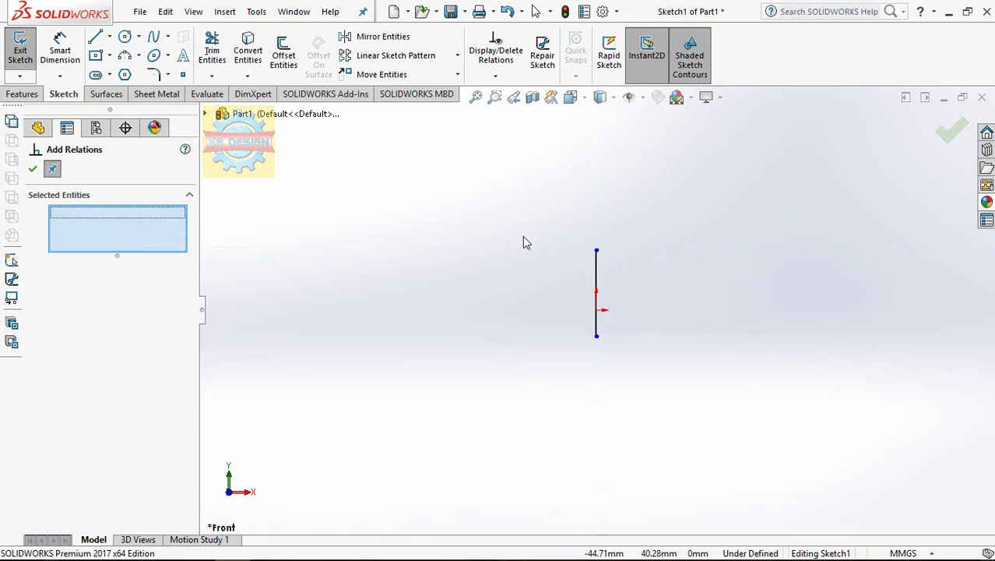
{"action": "left_click", "coordinate": [596, 294]}
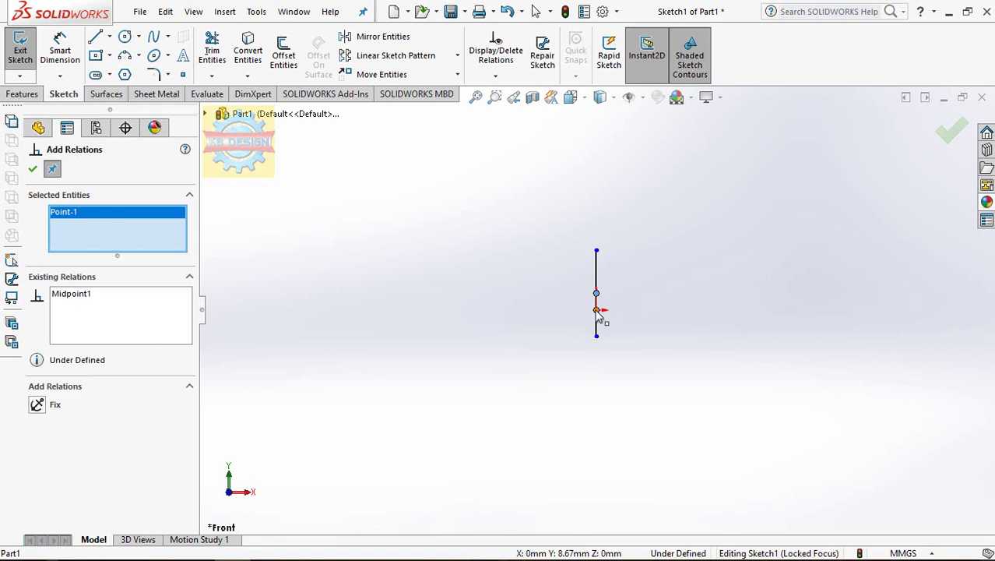
{"action": "left_click", "coordinate": [597, 310]}
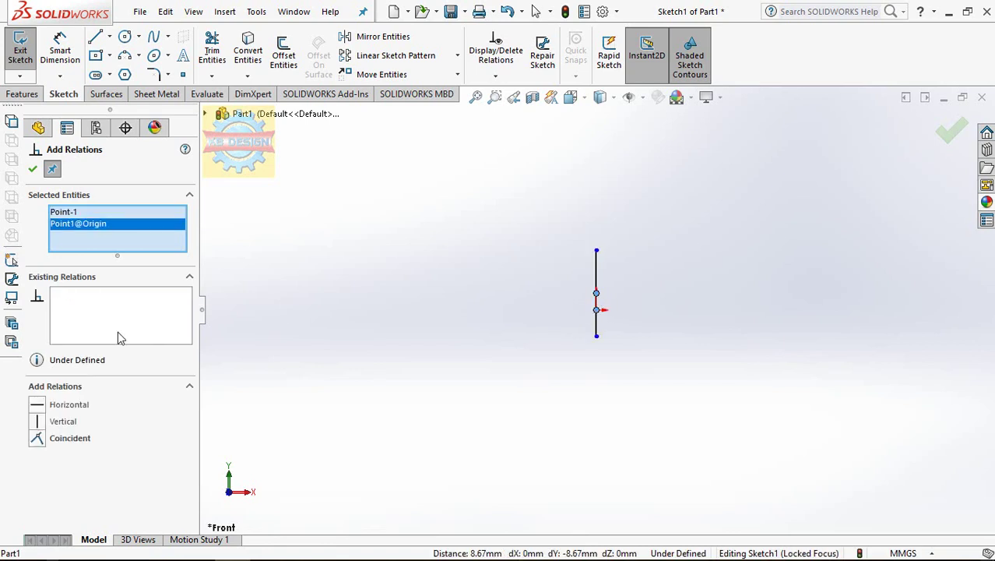
{"action": "left_click", "coordinate": [37, 437]}
Dimension the vertical line to 72 mm.
{"action": "left_click", "coordinate": [60, 51]}
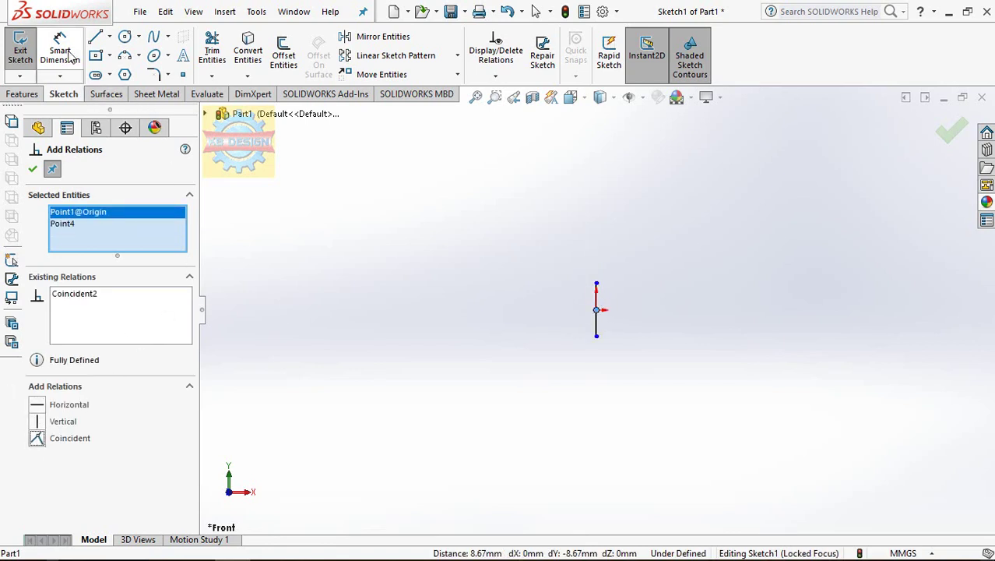
{"action": "left_click", "coordinate": [600, 308]}
{"action": "left_click", "coordinate": [643, 310]}
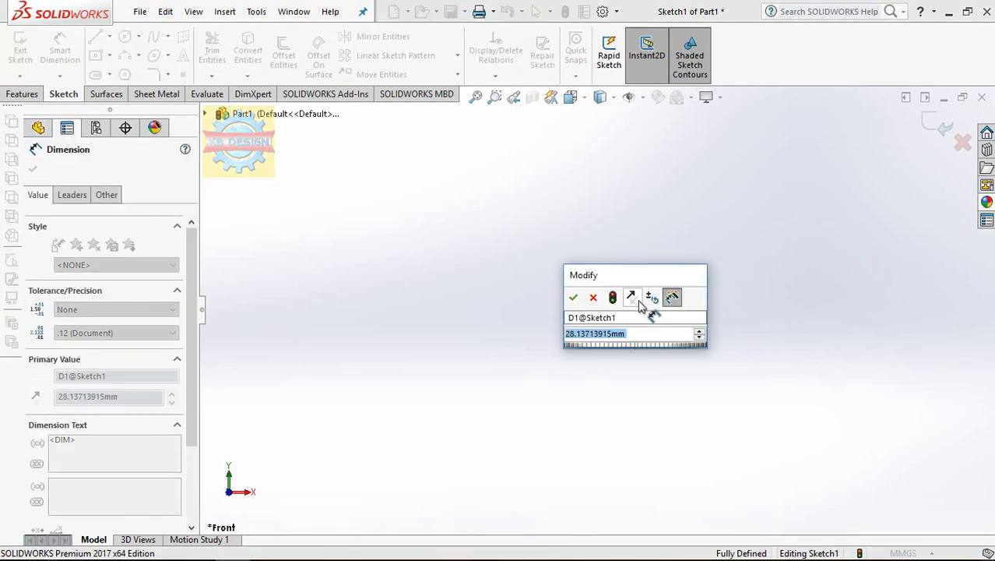
{"action": "type", "text": "72"}
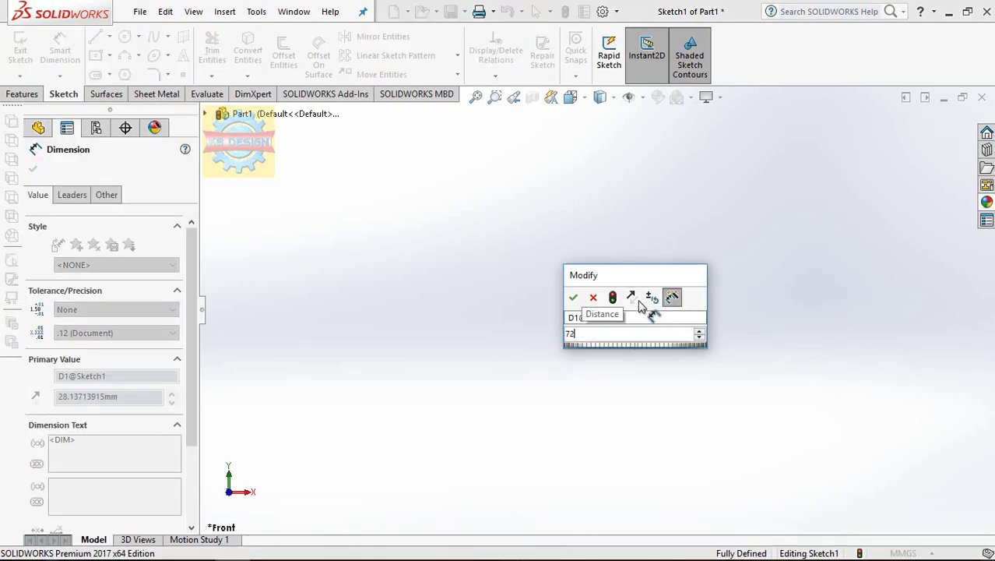
{"action": "key", "text": "Return"}
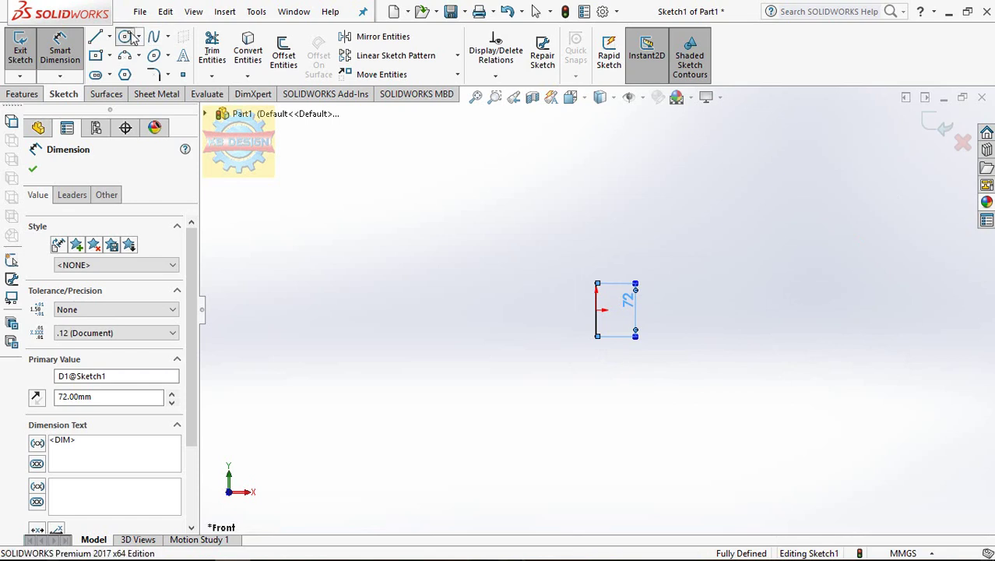
{"action": "left_click", "coordinate": [125, 36]}
Draw a circle centred on the line's midpoint and trim away its right half.
{"action": "left_click", "coordinate": [596, 310]}
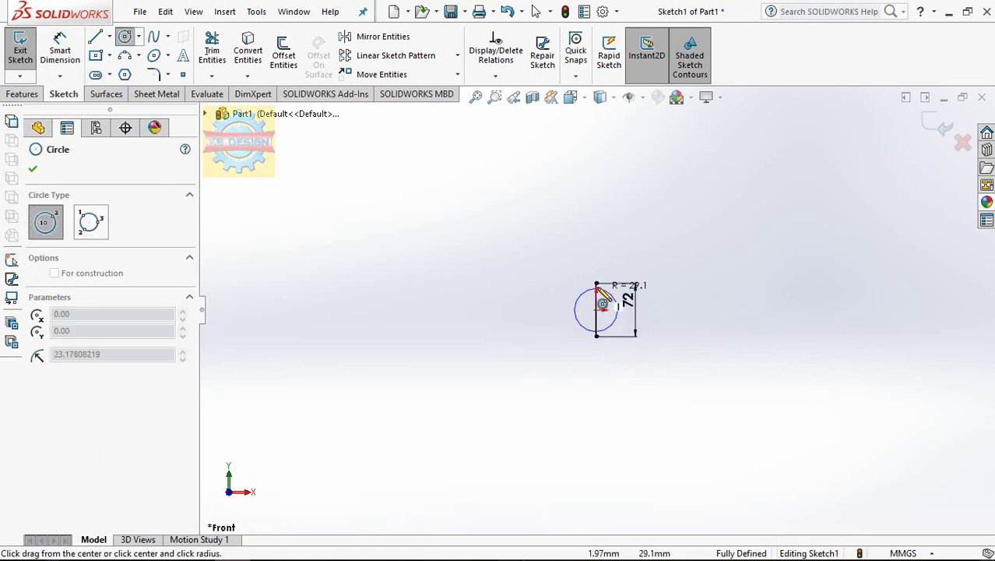
{"action": "left_click", "coordinate": [595, 283]}
{"action": "left_click", "coordinate": [207, 50]}
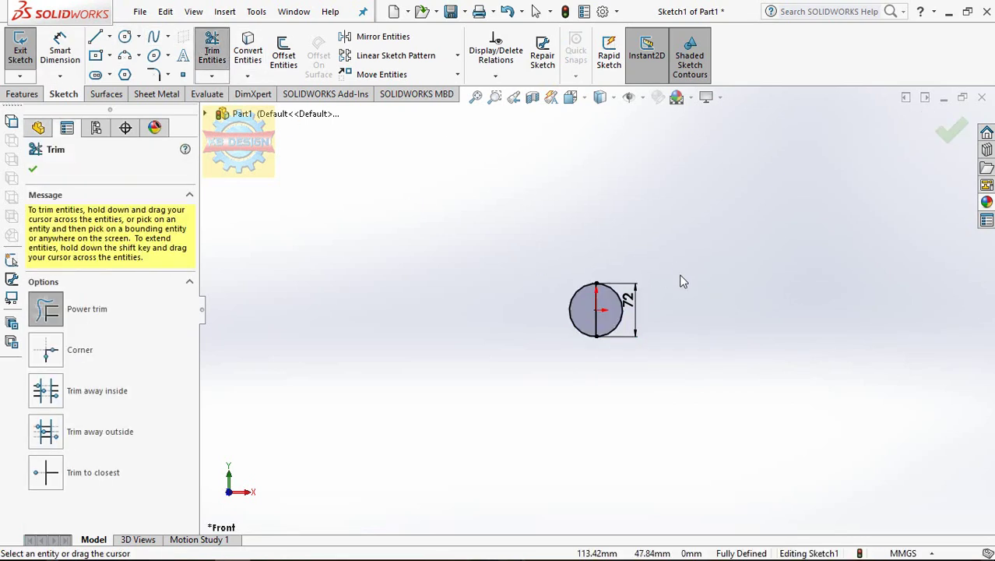
{"action": "left_click_drag", "start_coordinate": [628, 302], "coordinate": [601, 308]}
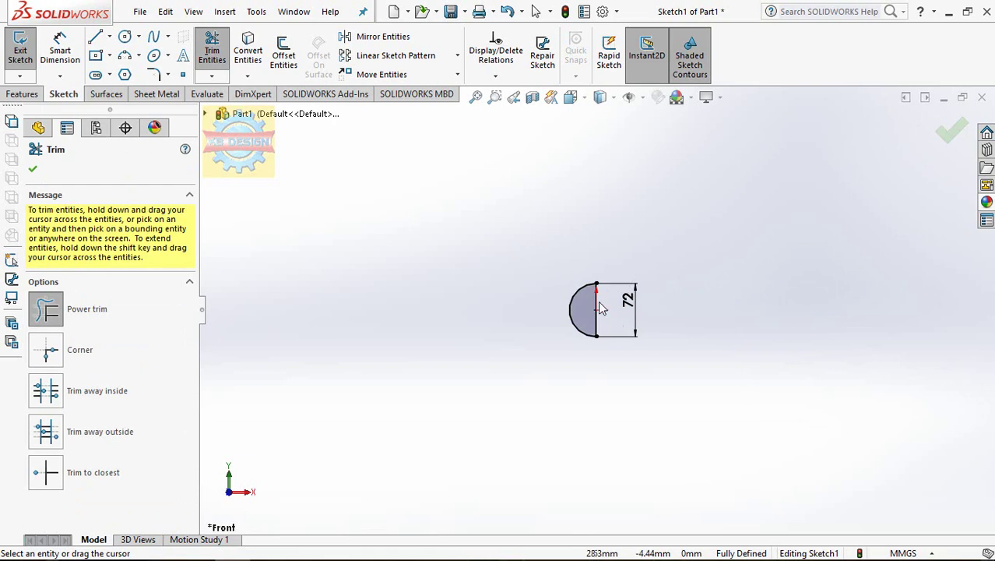
Revolve the half-circle 360° about the vertical line into a solid sphere.
{"action": "left_click", "coordinate": [42, 95]}
{"action": "scroll", "coordinate": [629, 334], "scroll_direction": "down", "scroll_amount": 2}
{"action": "scroll", "coordinate": [573, 289], "scroll_direction": "down", "scroll_amount": 1}
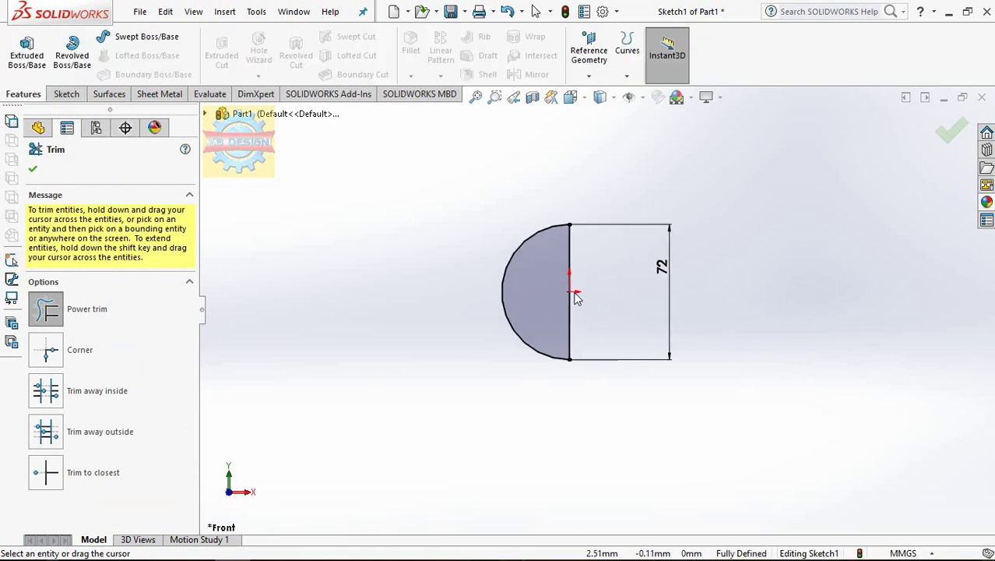
{"action": "scroll", "coordinate": [571, 283], "scroll_direction": "down", "scroll_amount": 1}
{"action": "left_click", "coordinate": [91, 53]}
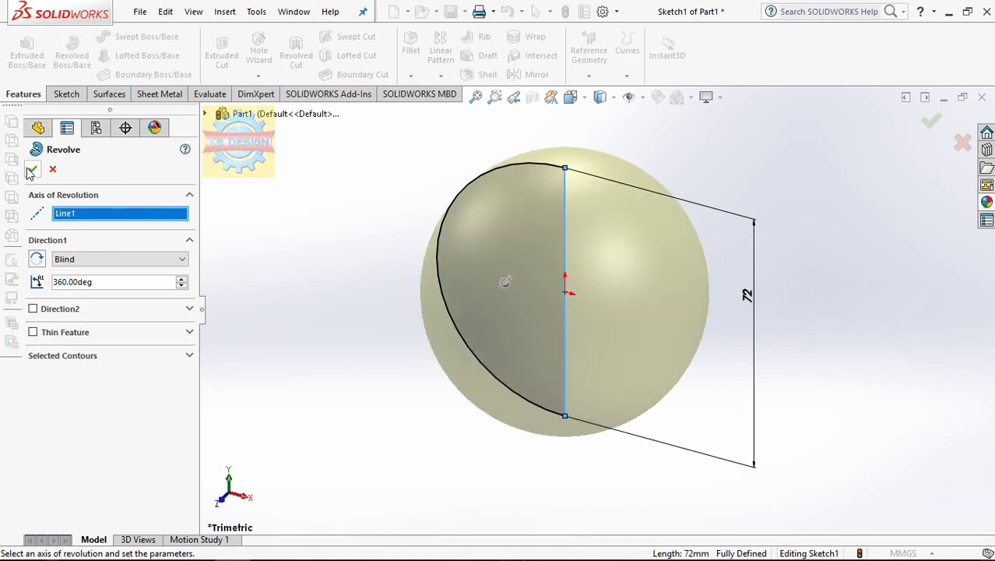
{"action": "left_click", "coordinate": [31, 171]}
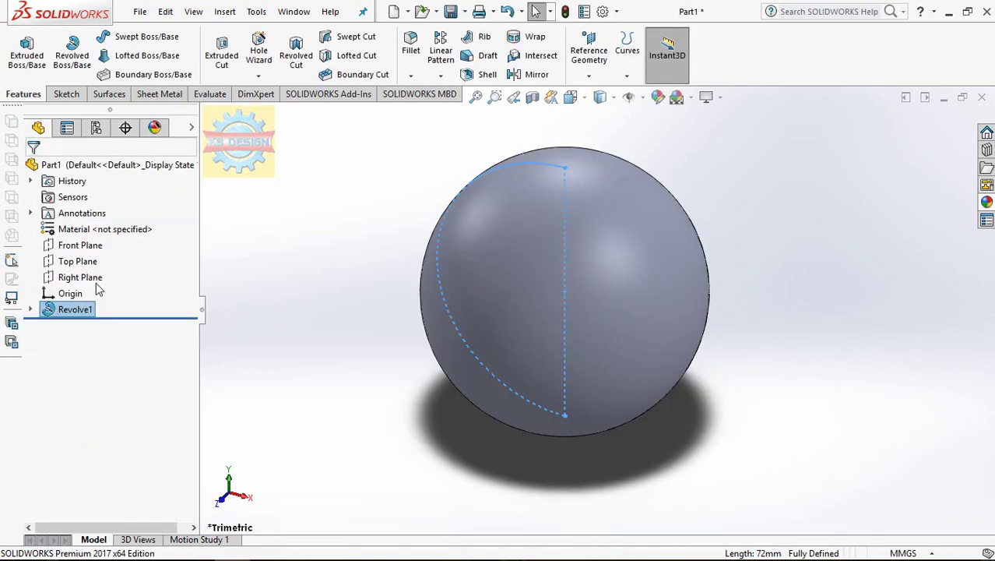
Start a new Front Plane sketch and draw a horizontal line across the sphere's top.
{"action": "left_click", "coordinate": [84, 245]}
{"action": "left_click", "coordinate": [175, 220]}
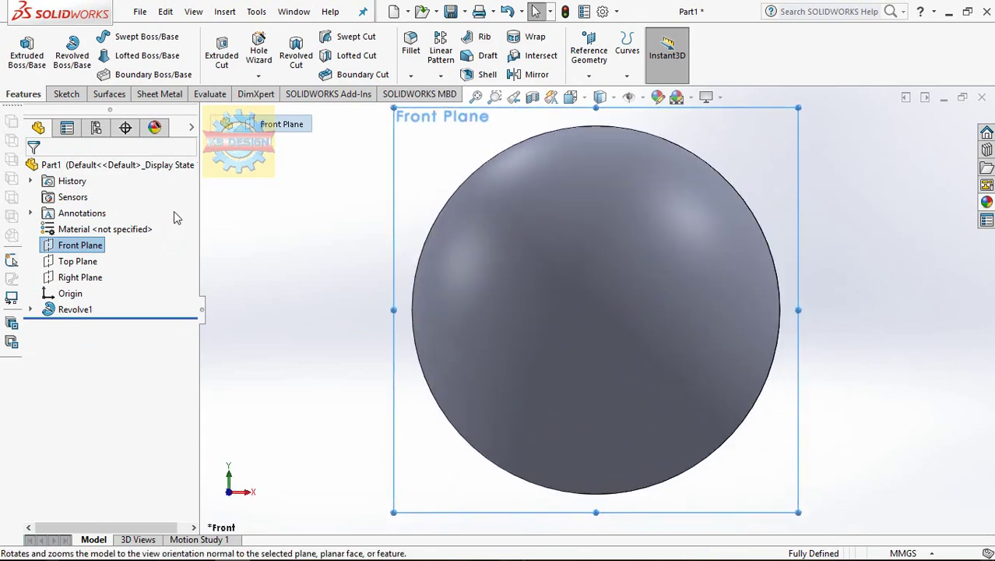
{"action": "left_click", "coordinate": [67, 94]}
{"action": "left_click", "coordinate": [20, 48]}
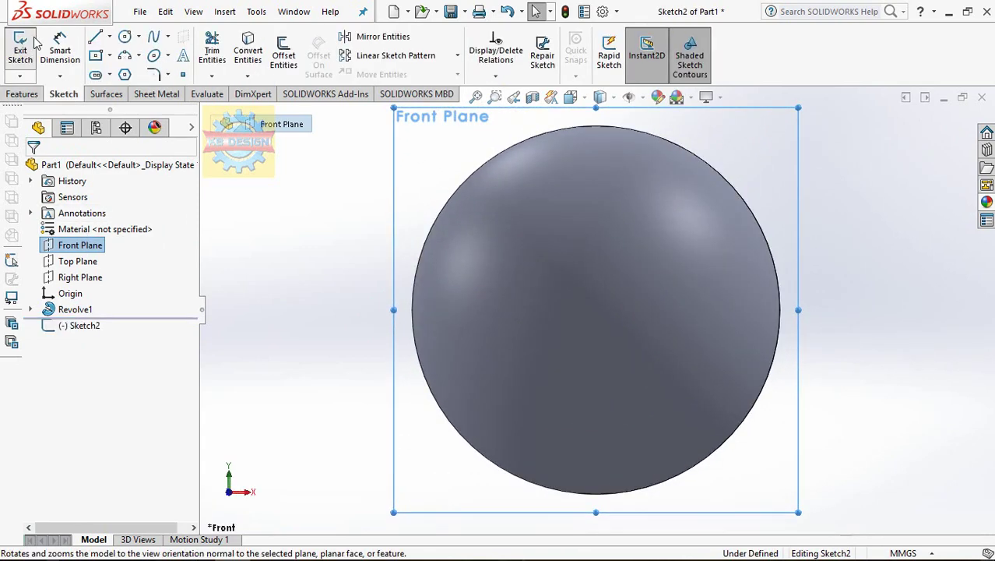
{"action": "left_click", "coordinate": [101, 45]}
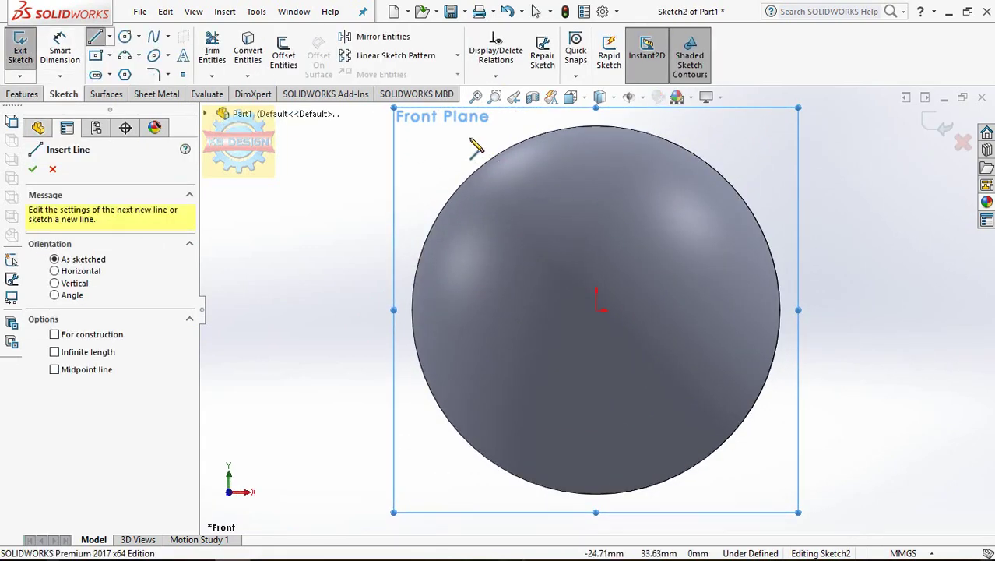
{"action": "left_click_drag", "start_coordinate": [470, 138], "coordinate": [746, 138]}
{"action": "key", "text": "z"}
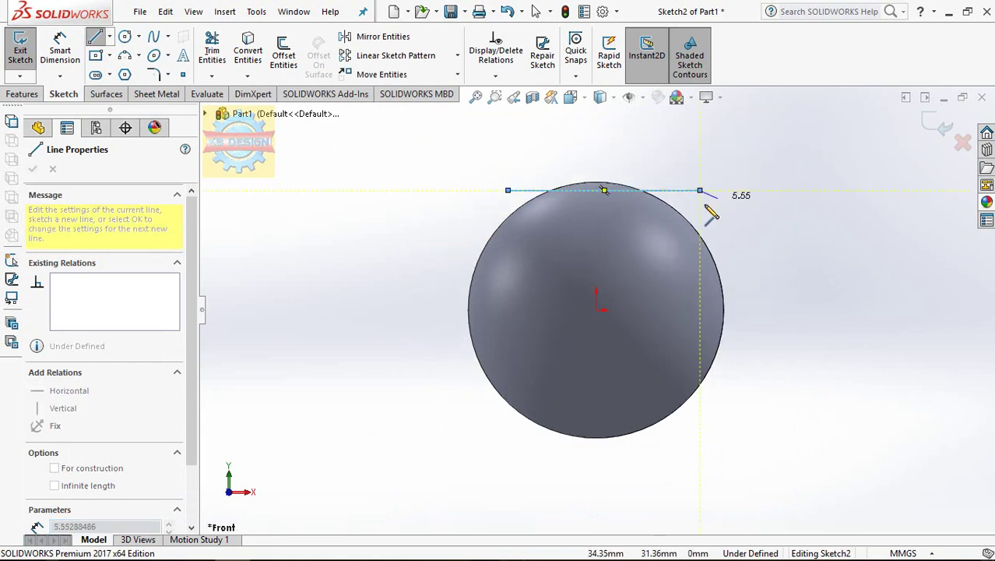
Add a Vertical relation between the line's midpoint and the origin.
{"action": "left_click", "coordinate": [496, 76]}
{"action": "left_click", "coordinate": [477, 112]}
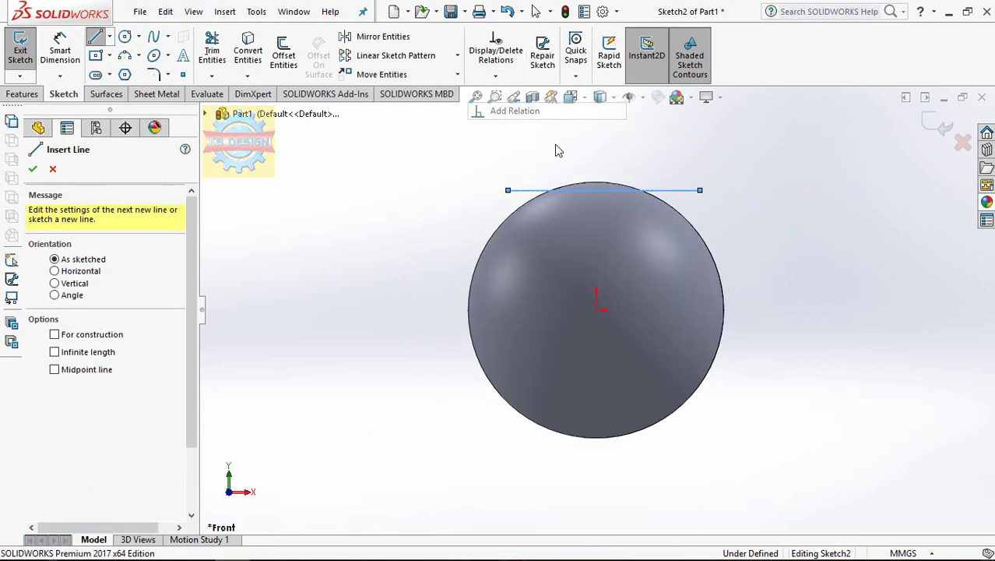
{"action": "right_click", "coordinate": [175, 225]}
{"action": "left_click", "coordinate": [295, 233]}
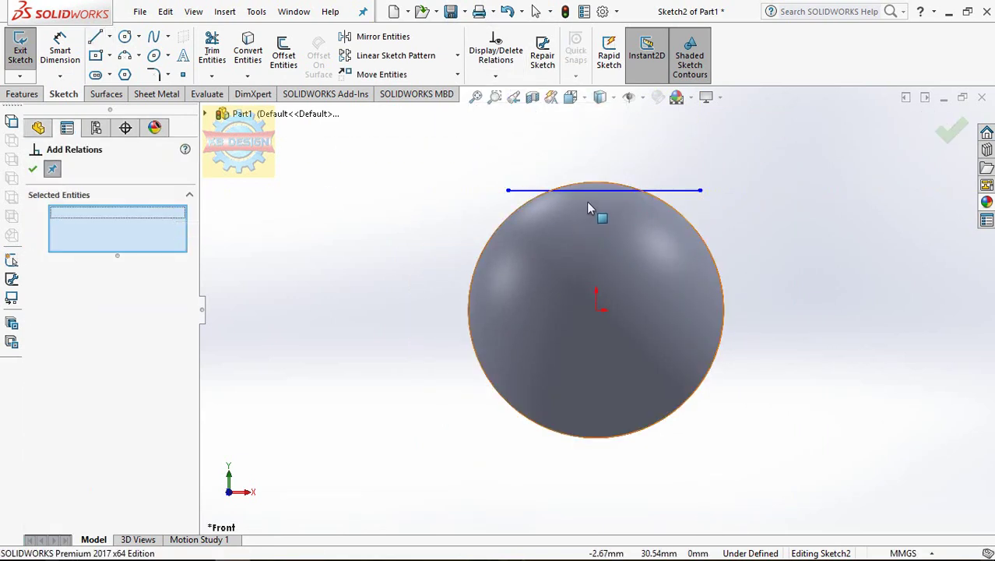
{"action": "left_click", "coordinate": [605, 191]}
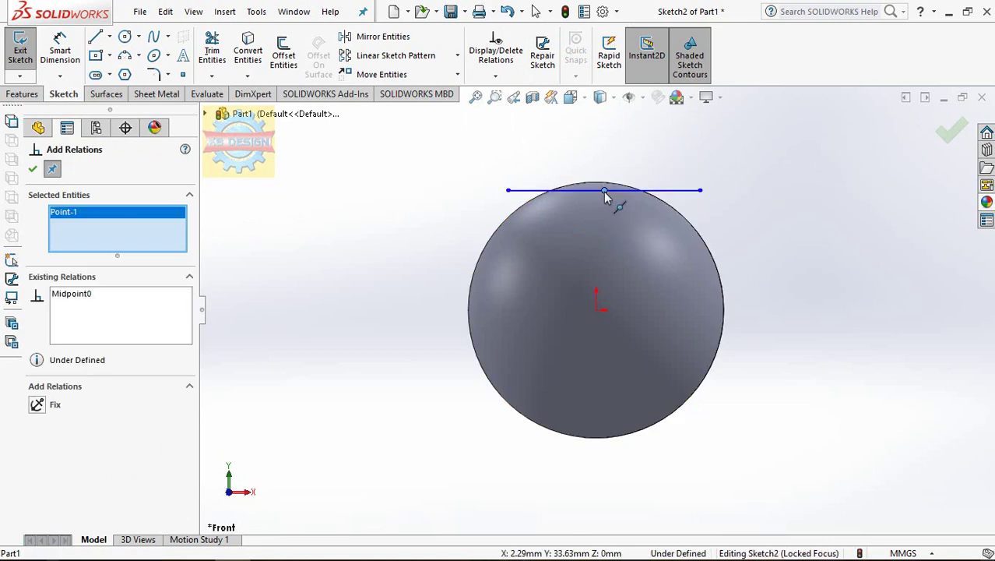
{"action": "left_click", "coordinate": [596, 310]}
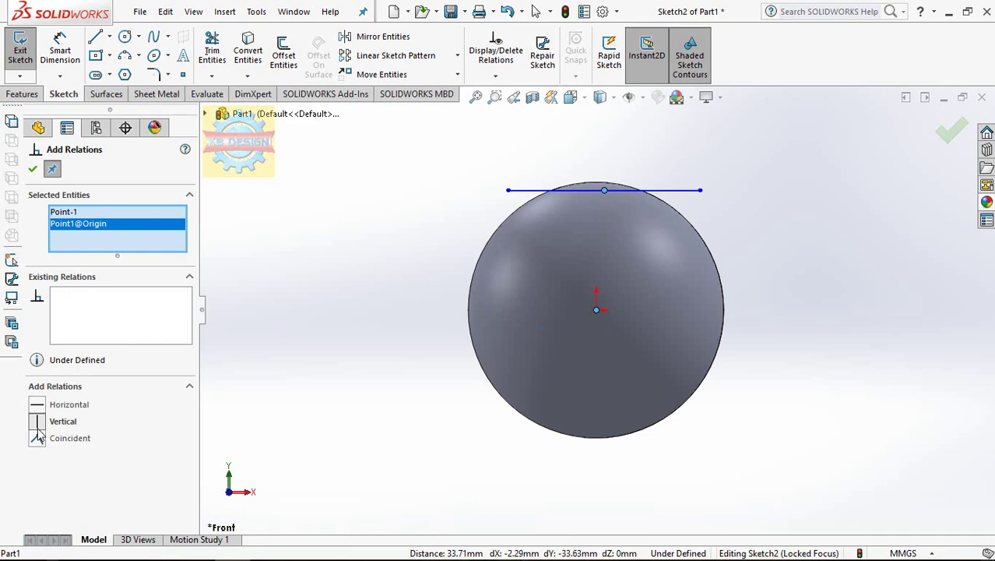
{"action": "left_click", "coordinate": [38, 425]}
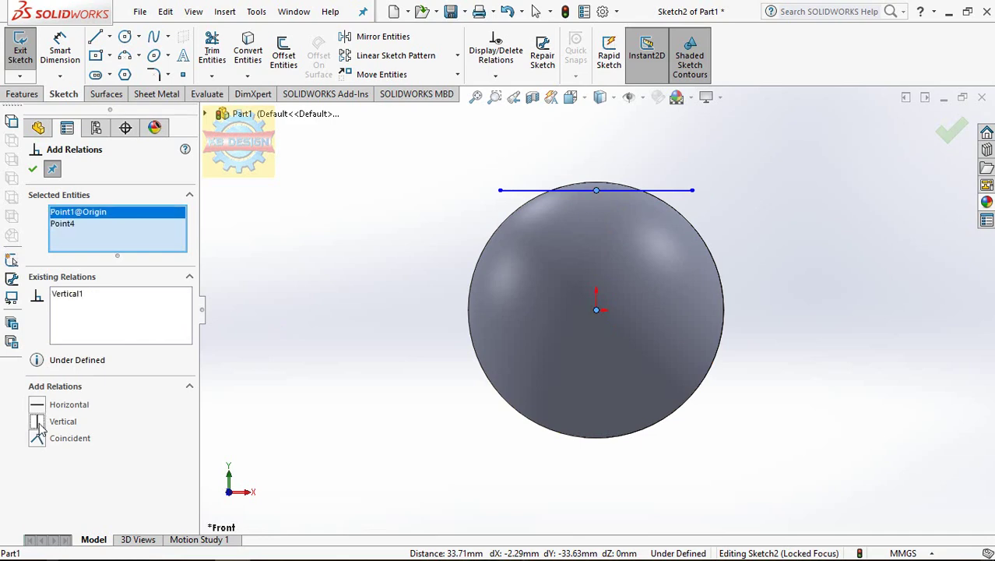
{"action": "left_click", "coordinate": [60, 51]}
Dimension the top line to 30 mm.
{"action": "left_click", "coordinate": [687, 191]}
{"action": "left_click", "coordinate": [694, 156]}
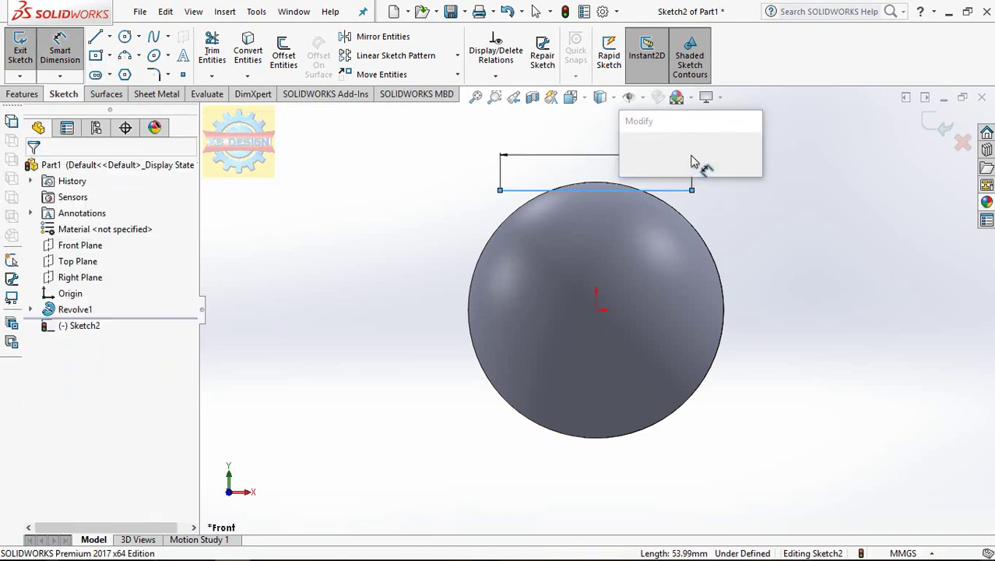
{"action": "type", "text": "30"}
{"action": "key", "text": "Return"}
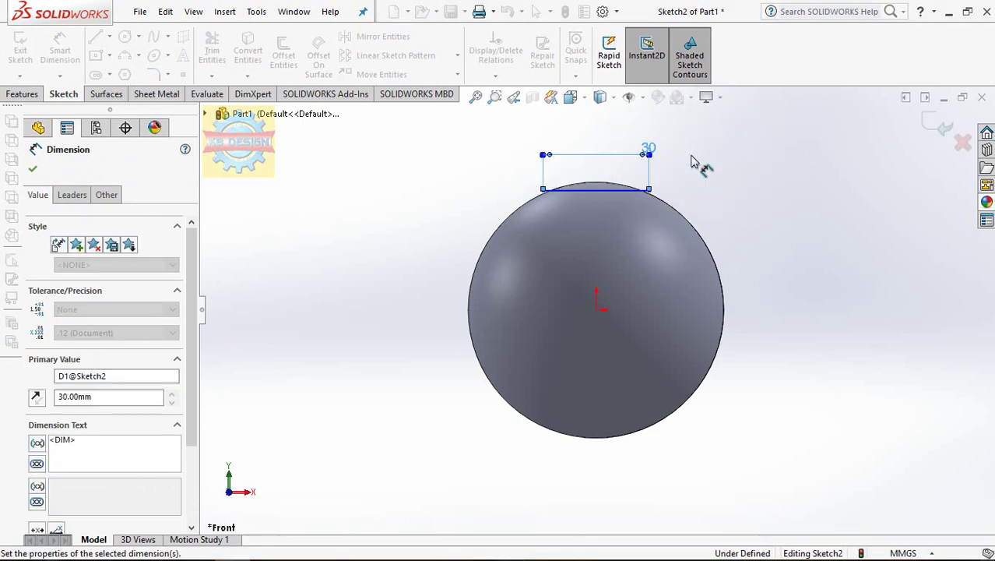
Make the line's endpoint coincident with the sphere's outline and close the sketch.
{"action": "left_click", "coordinate": [496, 75]}
{"action": "left_click", "coordinate": [510, 112]}
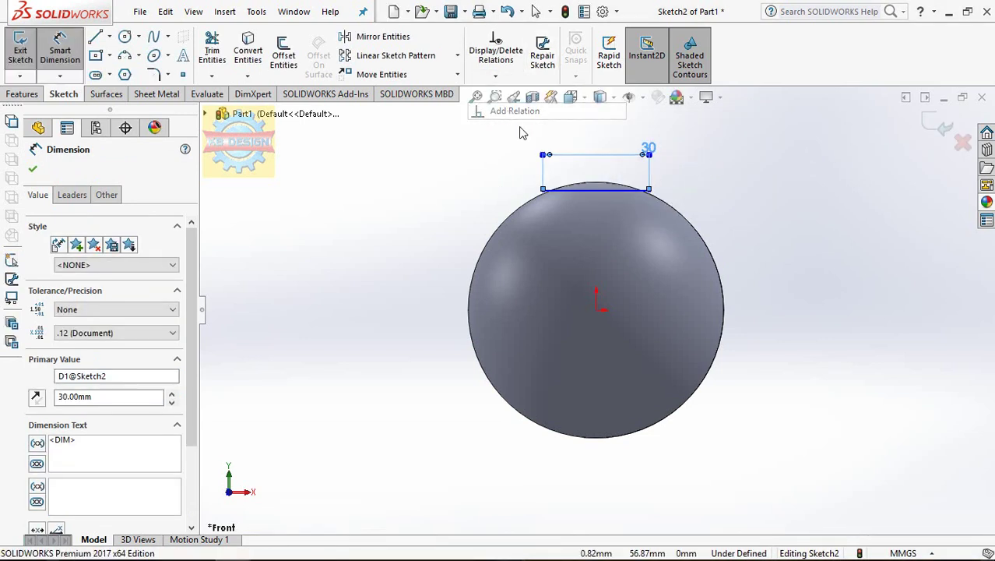
{"action": "left_click", "coordinate": [651, 191]}
{"action": "left_click", "coordinate": [663, 204]}
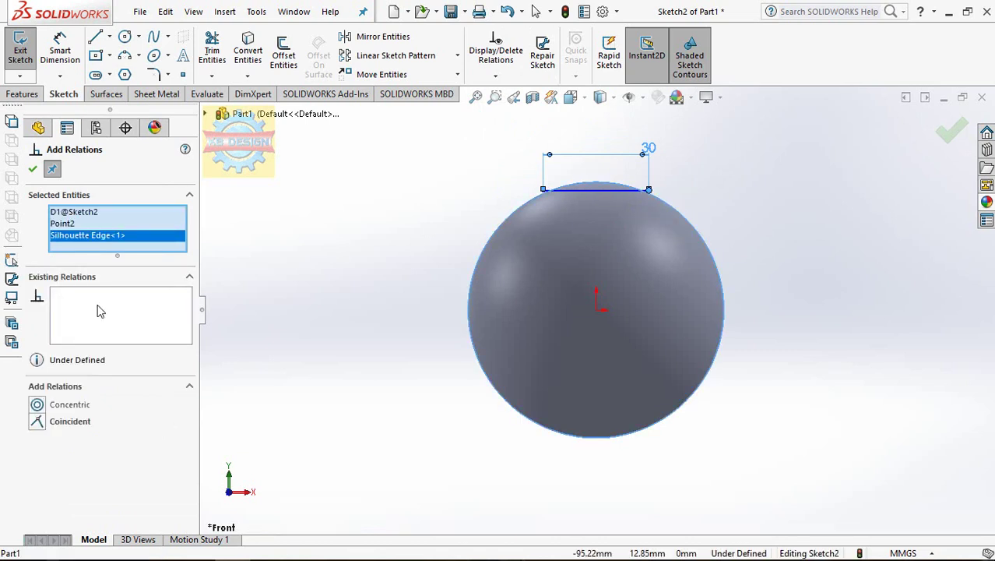
{"action": "left_click", "coordinate": [37, 421]}
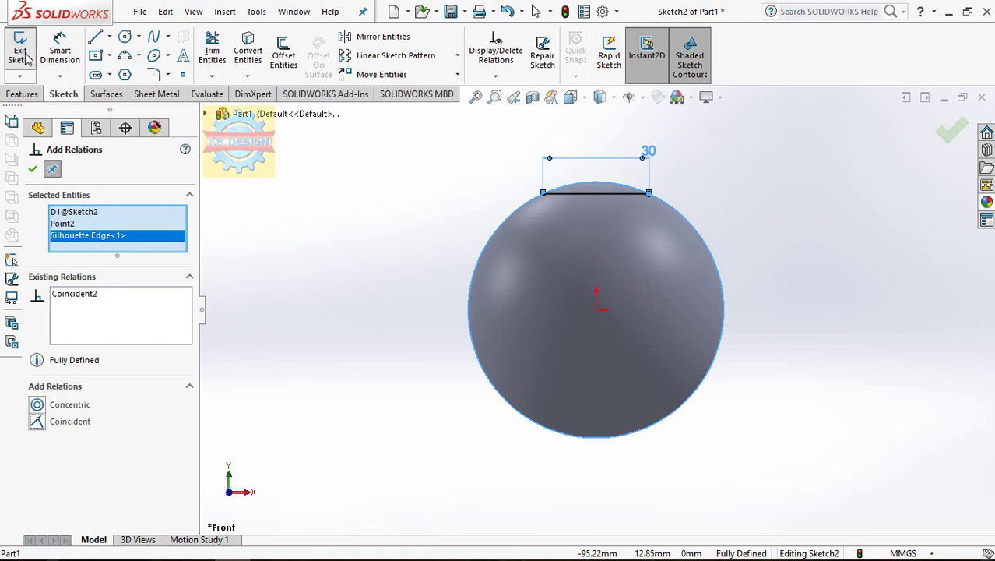
{"action": "left_click", "coordinate": [34, 170]}
{"action": "left_click", "coordinate": [591, 194]}
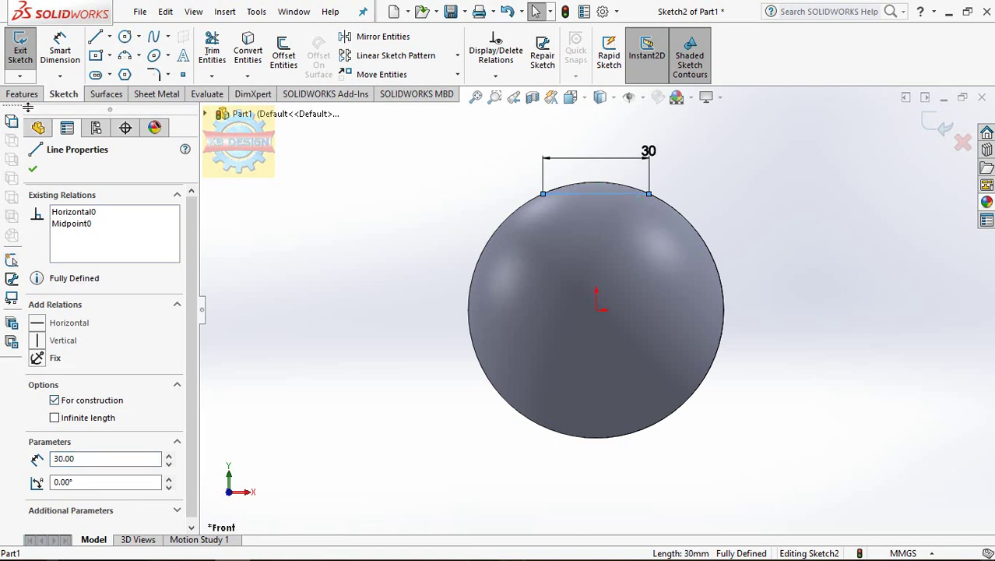
{"action": "left_click", "coordinate": [20, 53]}
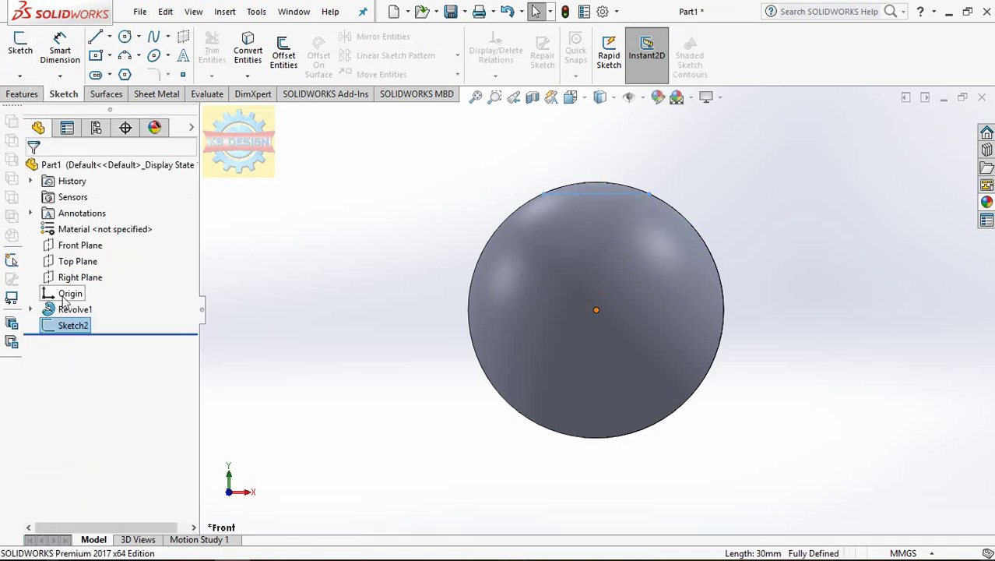
Start a sketch on the Right Plane and draw a short line across the sphere's bottom.
{"action": "left_click", "coordinate": [87, 279]}
{"action": "left_click", "coordinate": [163, 254]}
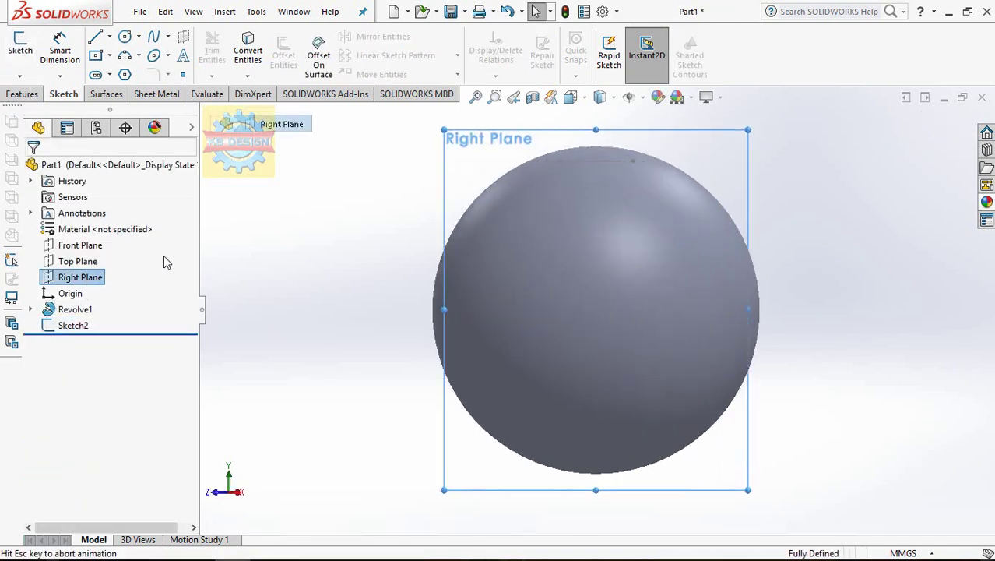
{"action": "scroll", "coordinate": [580, 323], "scroll_direction": "up", "scroll_amount": 2}
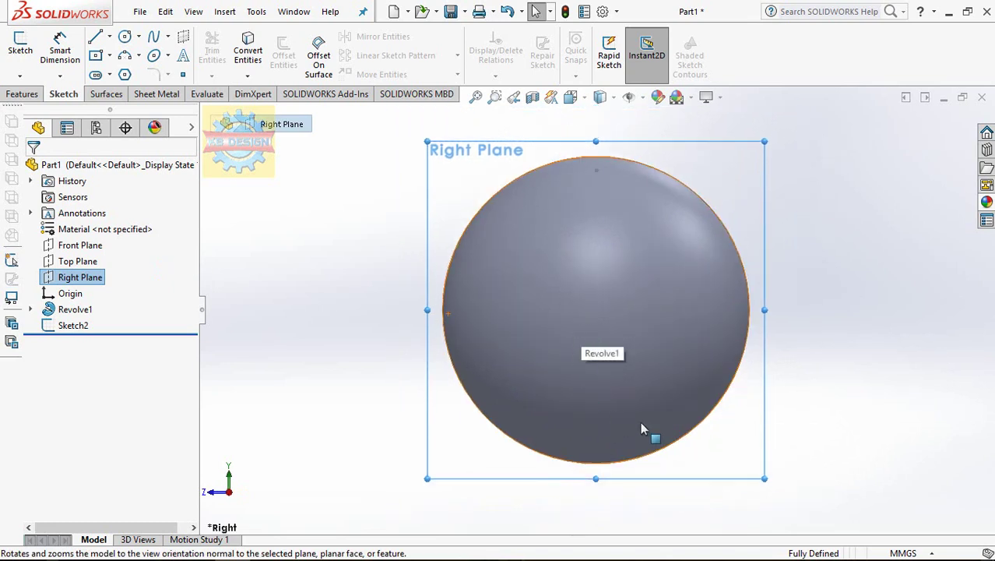
{"action": "left_click", "coordinate": [20, 47]}
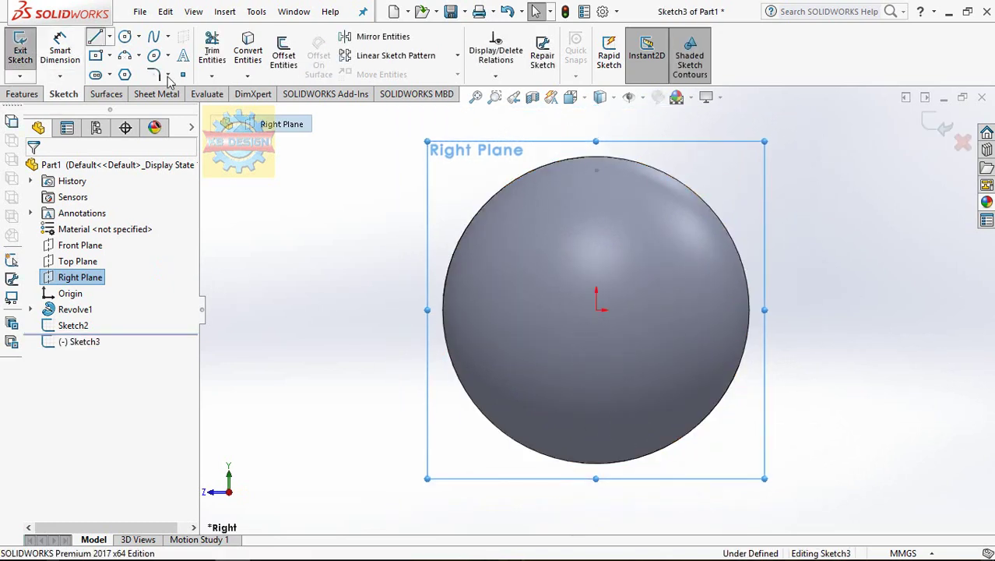
{"action": "left_click", "coordinate": [95, 36]}
{"action": "left_click", "coordinate": [636, 419]}
{"action": "left_click", "coordinate": [662, 410]}
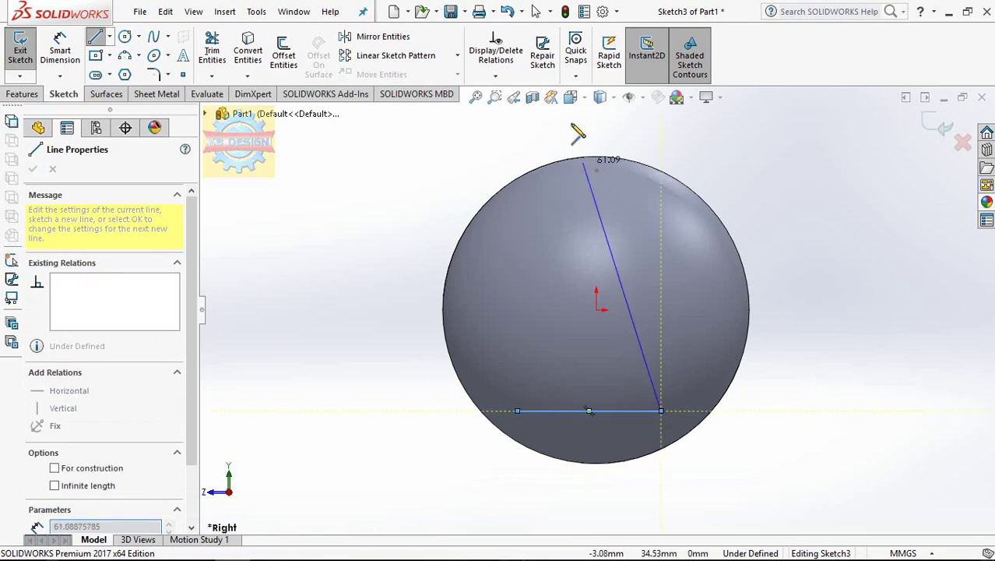
Align the bottom line's midpoint vertically below the origin.
{"action": "left_click", "coordinate": [495, 76]}
{"action": "left_click", "coordinate": [515, 111]}
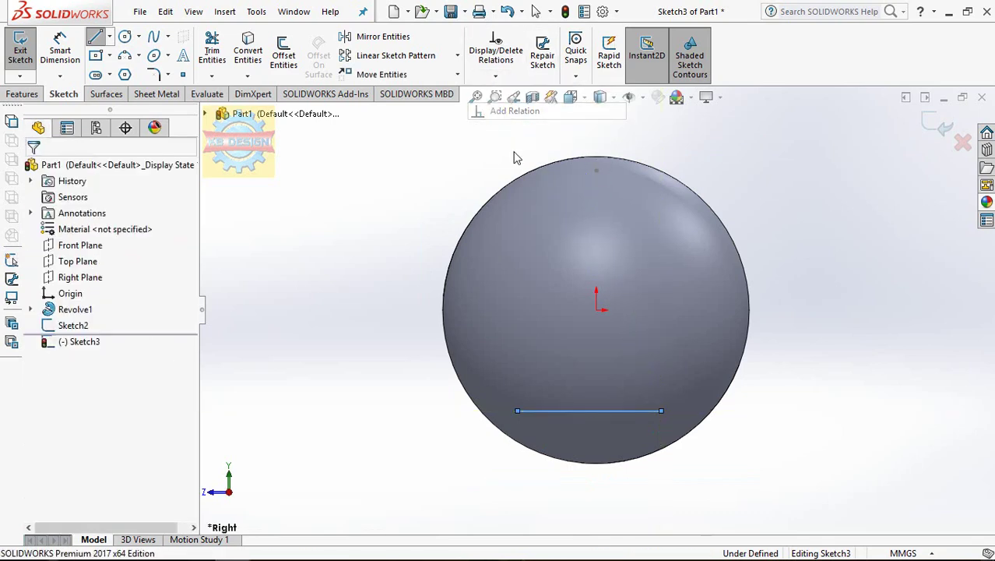
{"action": "right_click", "coordinate": [149, 225]}
{"action": "left_click", "coordinate": [173, 231]}
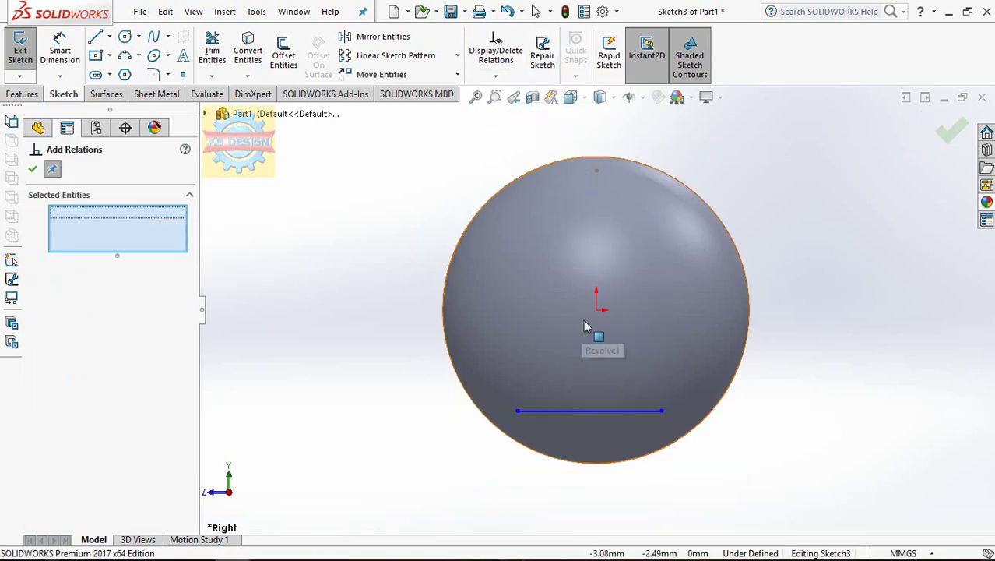
{"action": "left_click", "coordinate": [596, 309]}
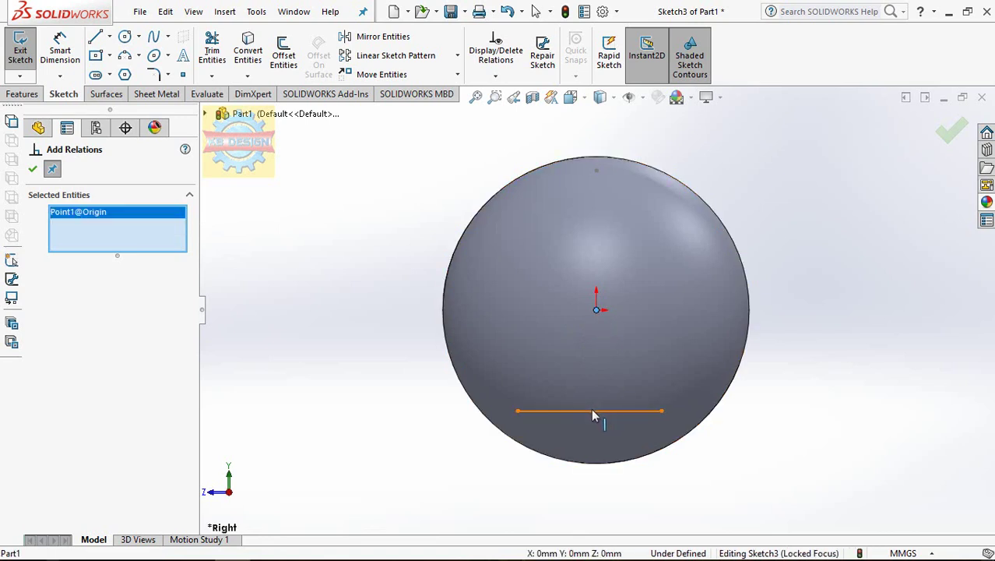
{"action": "left_click", "coordinate": [590, 410]}
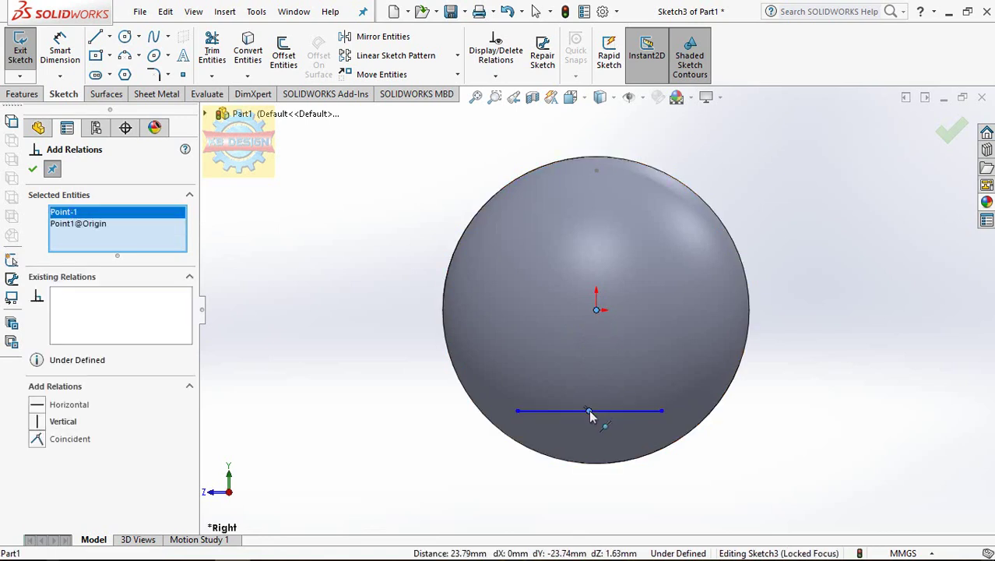
{"action": "left_click", "coordinate": [36, 423]}
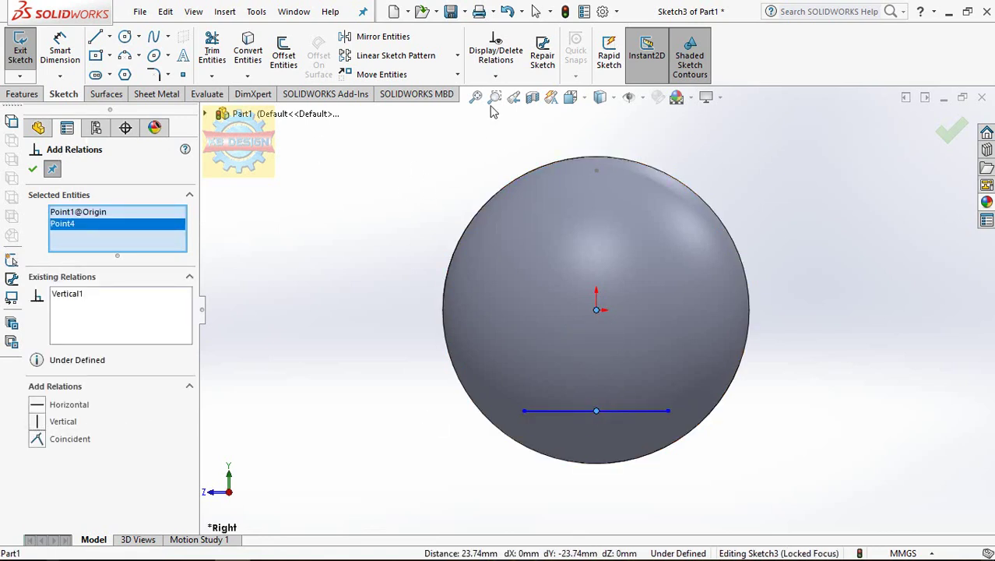
{"action": "left_click", "coordinate": [33, 169]}
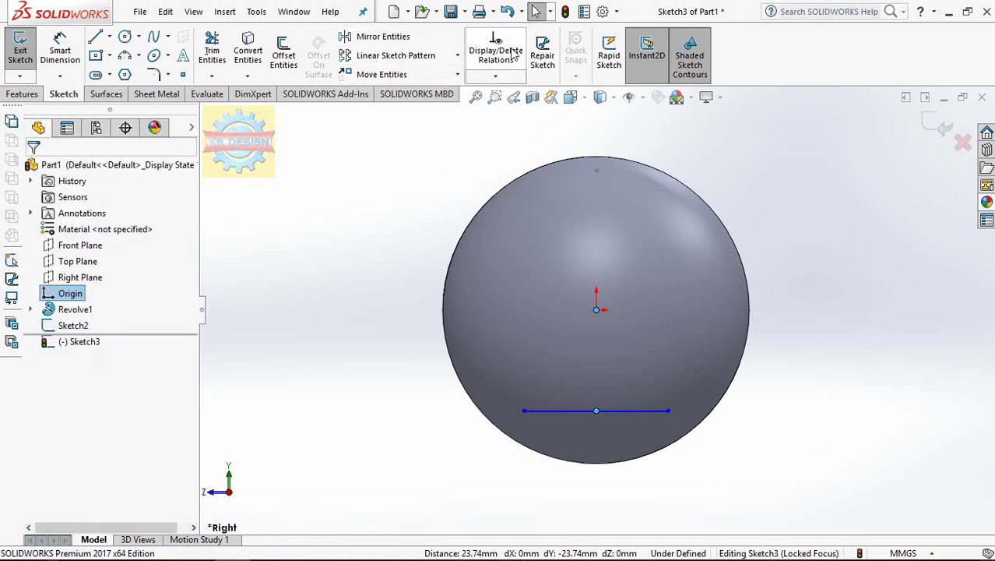
Make the line's left endpoint coincident with the sphere's outline.
{"action": "left_click", "coordinate": [495, 77]}
{"action": "left_click", "coordinate": [506, 110]}
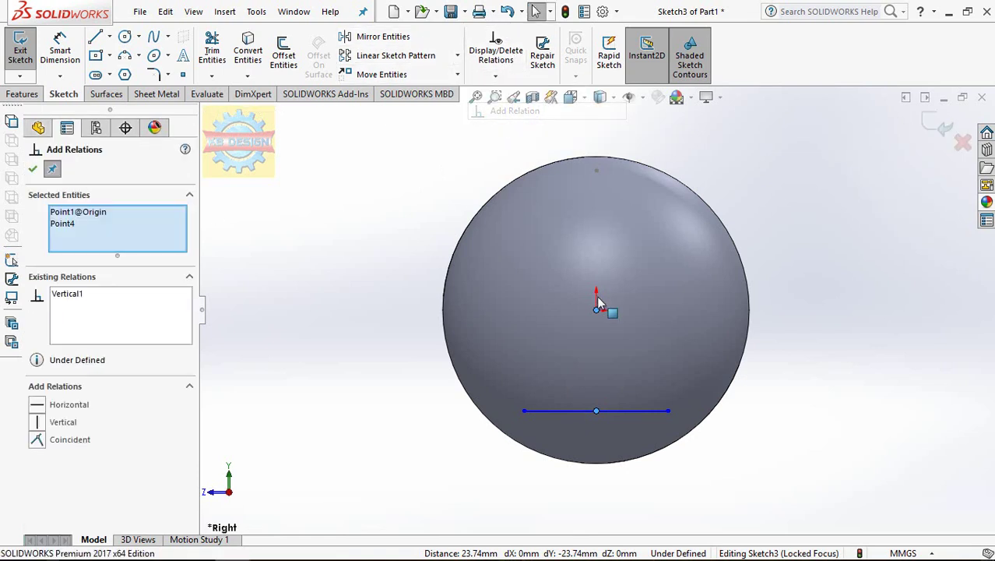
{"action": "right_click", "coordinate": [152, 234]}
{"action": "left_click", "coordinate": [209, 245]}
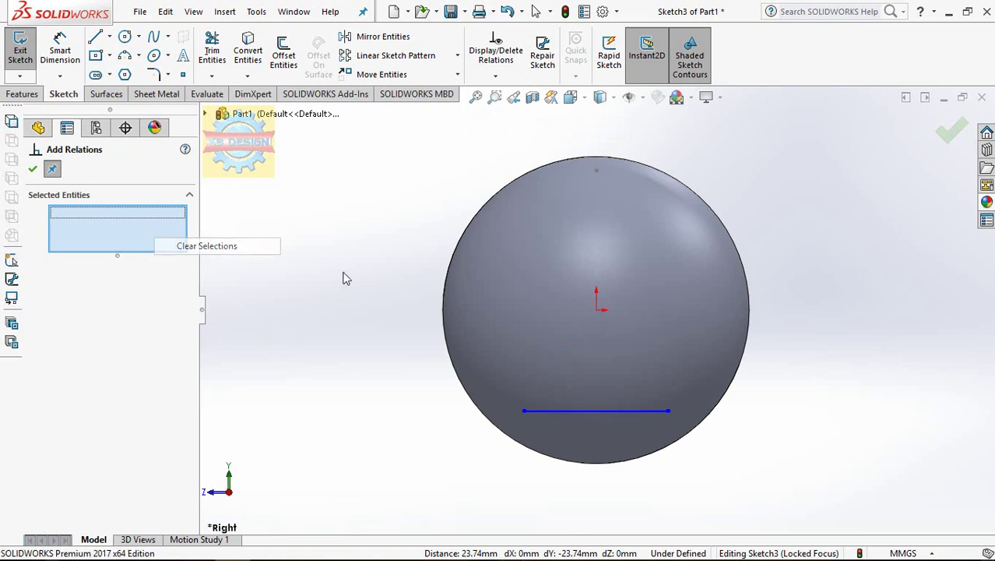
{"action": "left_click", "coordinate": [443, 325]}
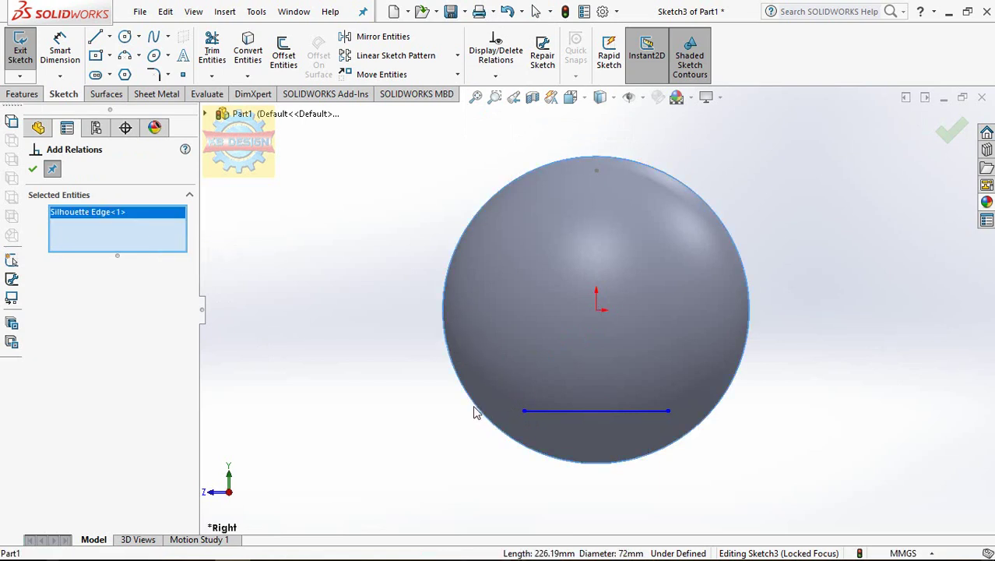
{"action": "left_click", "coordinate": [524, 410]}
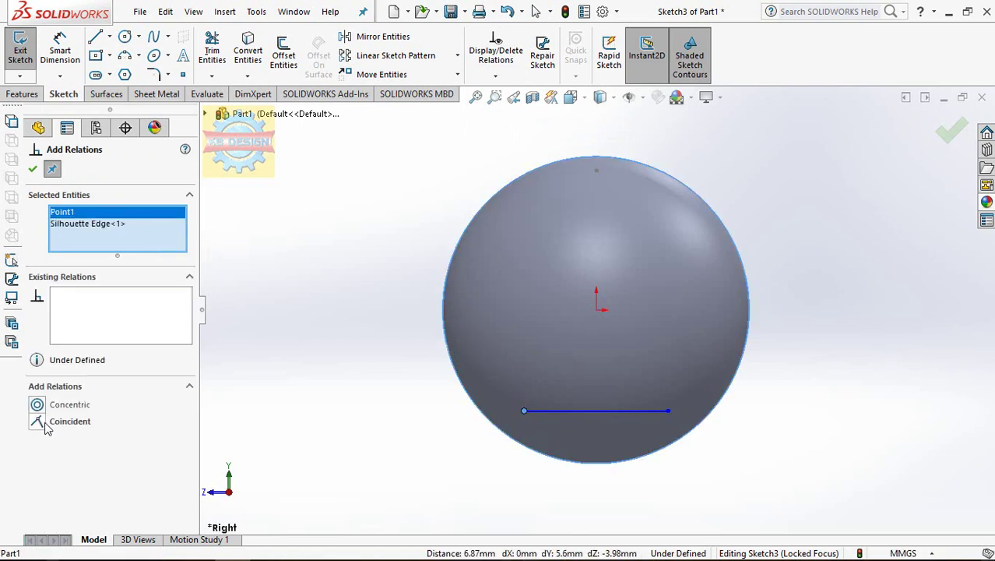
{"action": "left_click", "coordinate": [38, 421]}
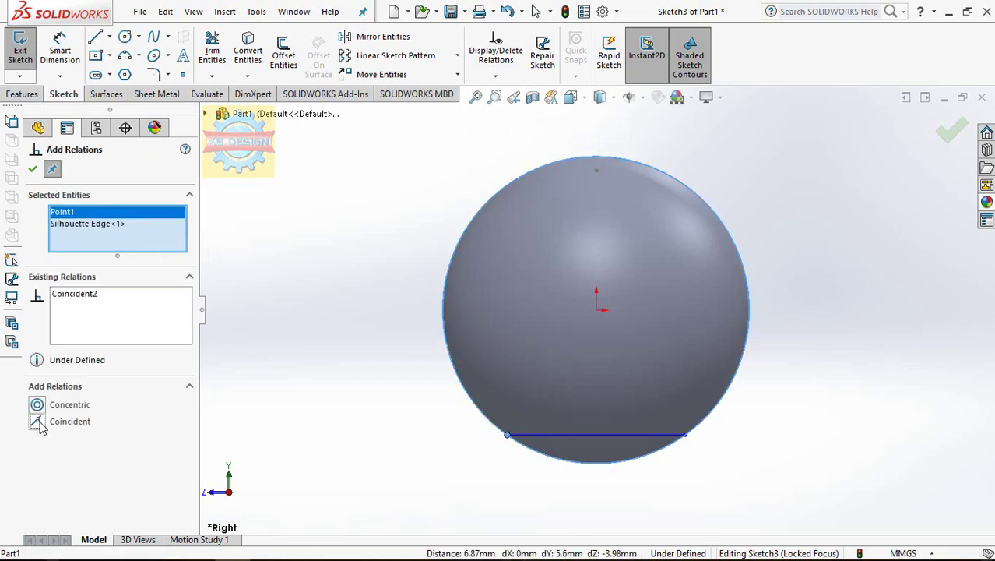
{"action": "left_click", "coordinate": [60, 50]}
Dimension the bottom line to 30 mm.
{"action": "left_click", "coordinate": [599, 445]}
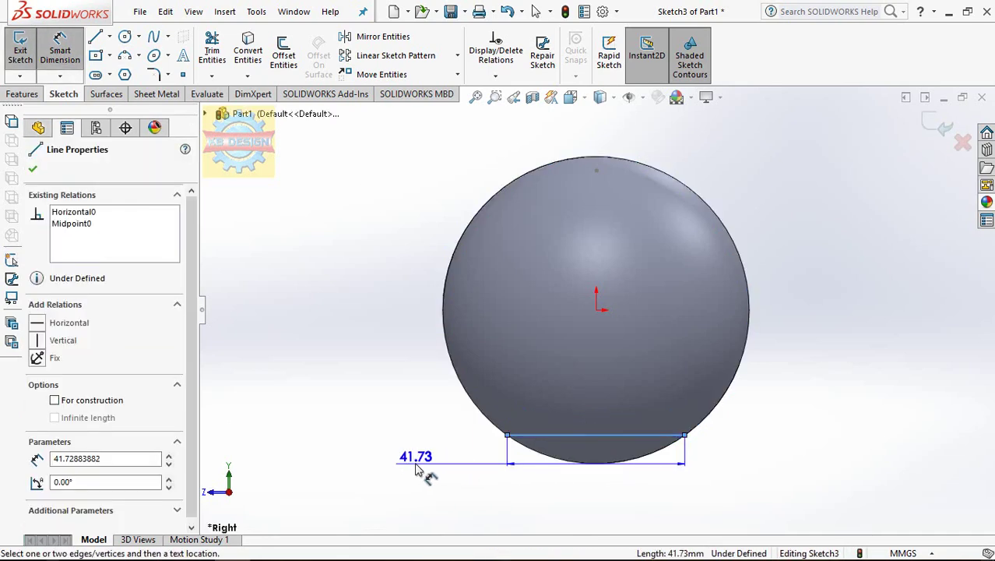
{"action": "left_click", "coordinate": [417, 469]}
{"action": "type", "text": "30"}
{"action": "key", "text": "Return"}
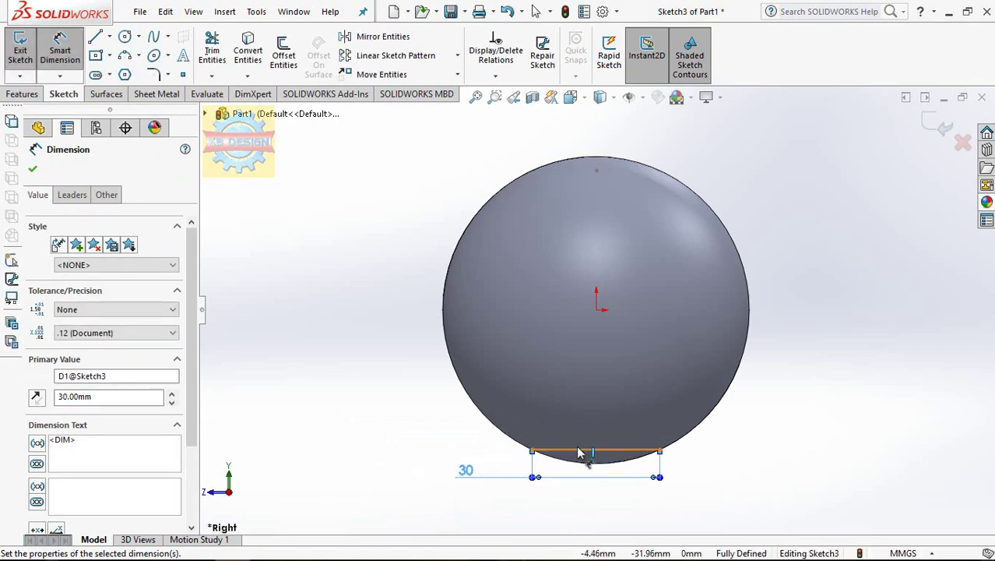
{"action": "key", "text": "Escape"}
{"action": "left_click", "coordinate": [586, 450]}
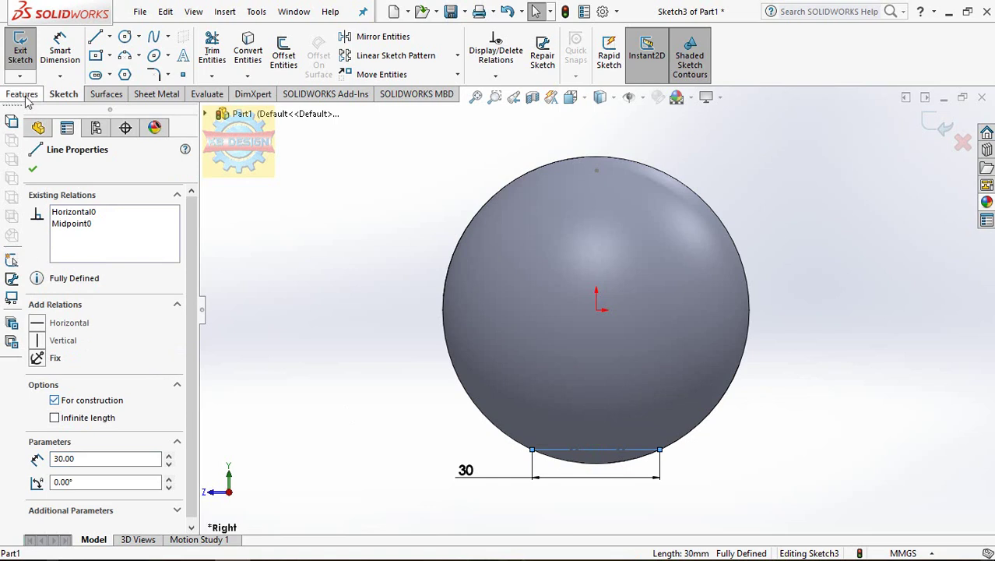
{"action": "key", "text": "Escape"}
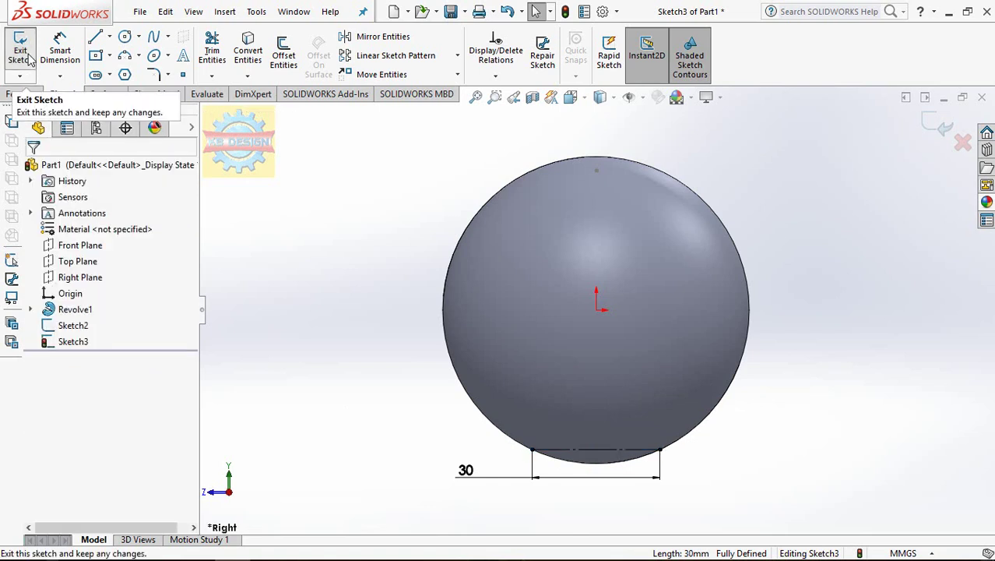
Close Sketch3 and draw a centre rectangle at the origin on the Top Plane.
{"action": "left_click", "coordinate": [29, 60]}
{"action": "middle_click_drag", "start_coordinate": [456, 309], "coordinate": [471, 360]}
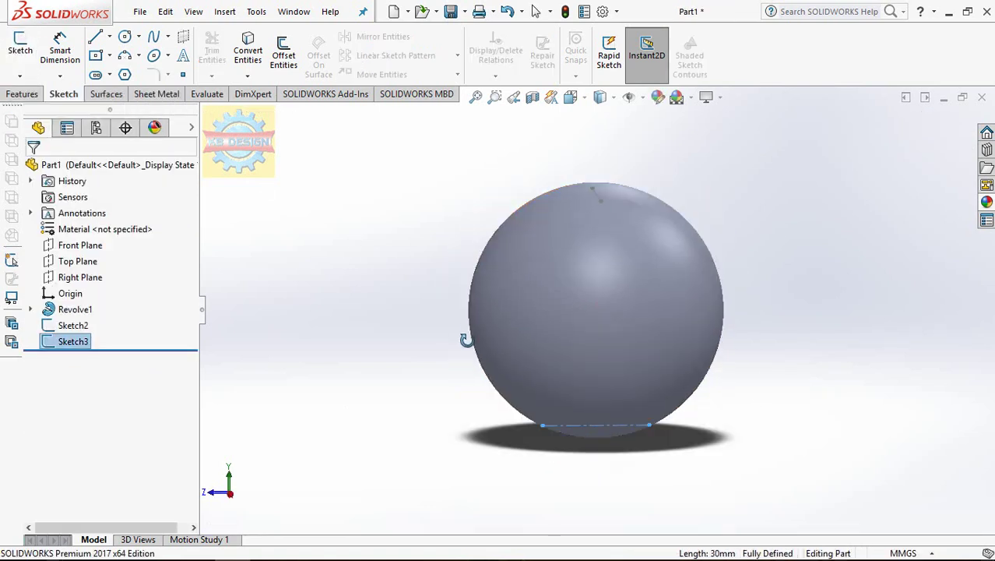
{"action": "left_click", "coordinate": [93, 262]}
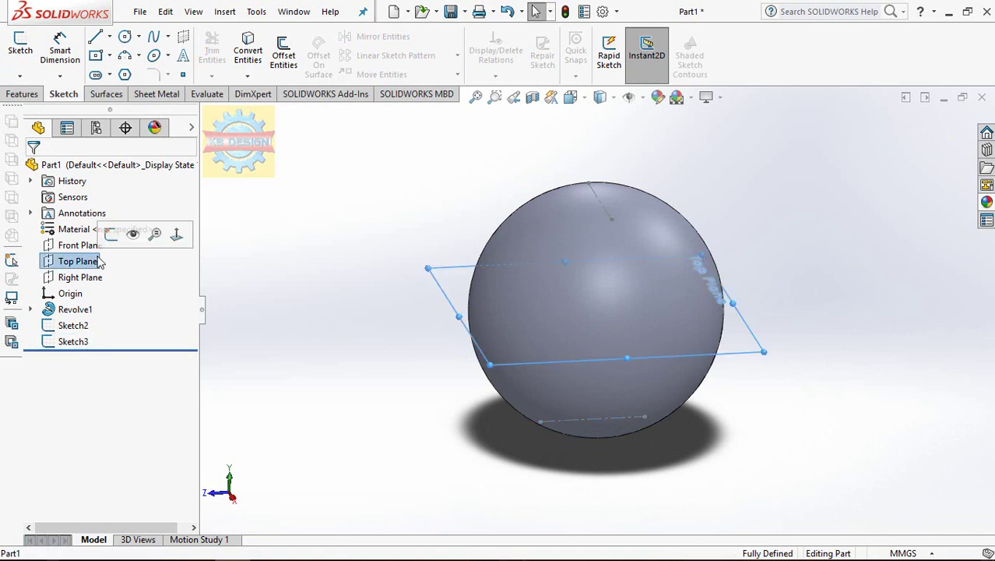
{"action": "left_click", "coordinate": [114, 236]}
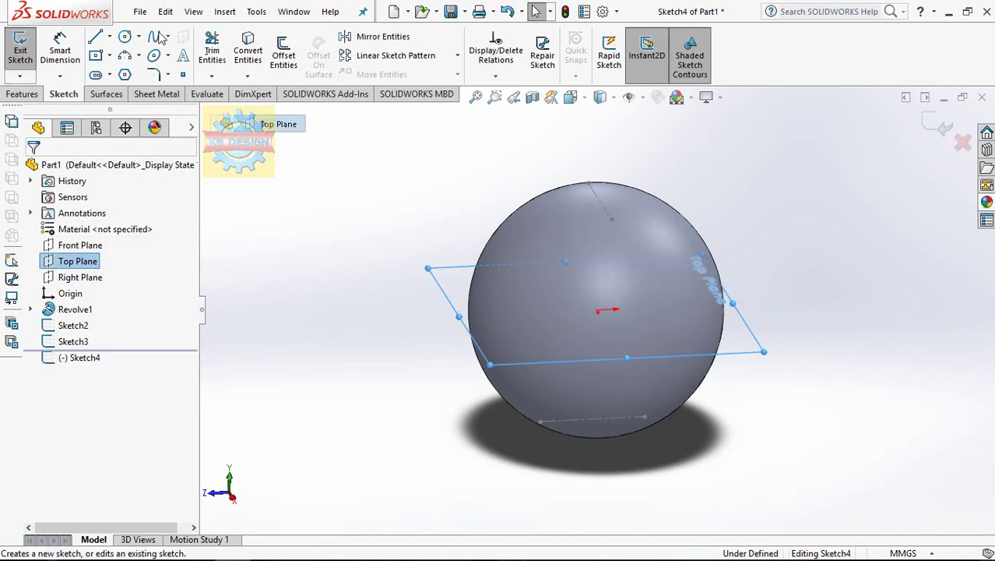
{"action": "left_click", "coordinate": [95, 55]}
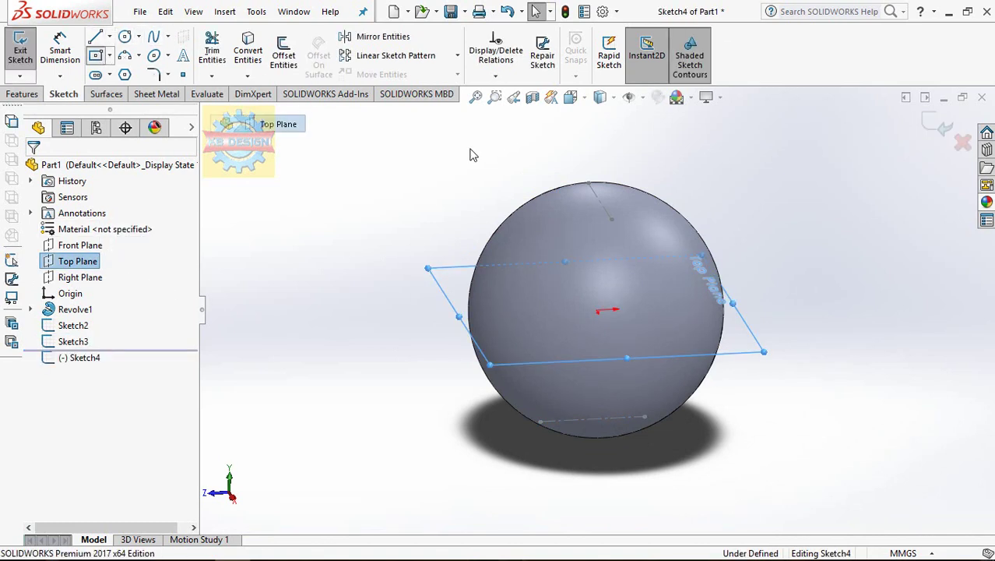
{"action": "left_click", "coordinate": [597, 310]}
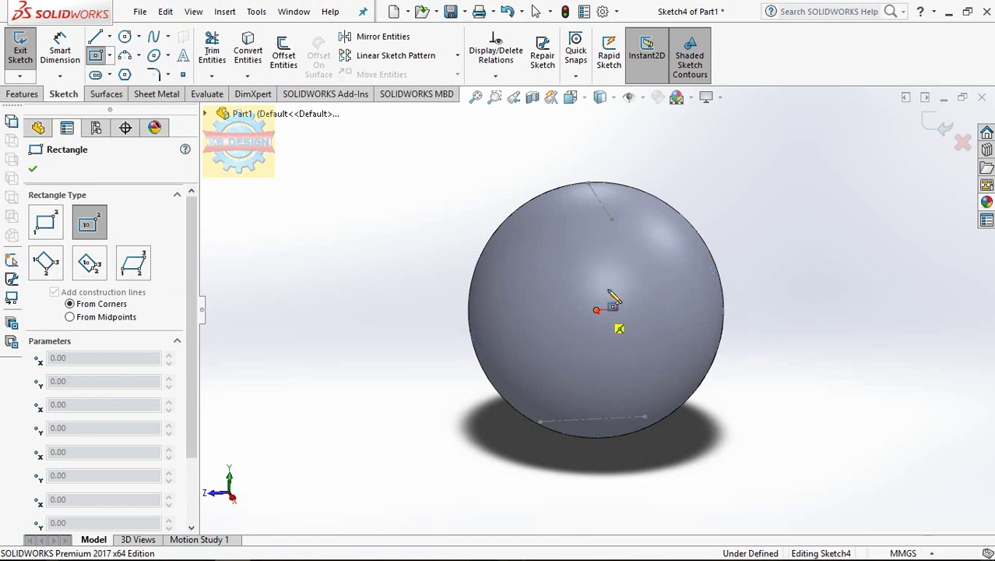
{"action": "left_click", "coordinate": [652, 278]}
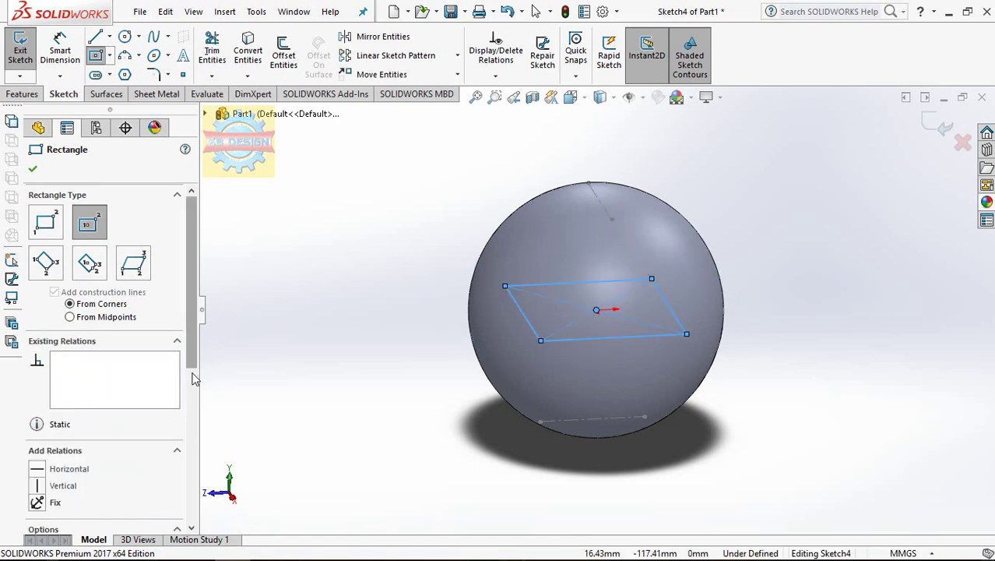
Convert the rectangle to construction geometry.
{"action": "scroll", "coordinate": [193, 378], "scroll_direction": "down", "scroll_amount": 5}
{"action": "scroll", "coordinate": [189, 410], "scroll_direction": "up", "scroll_amount": 1}
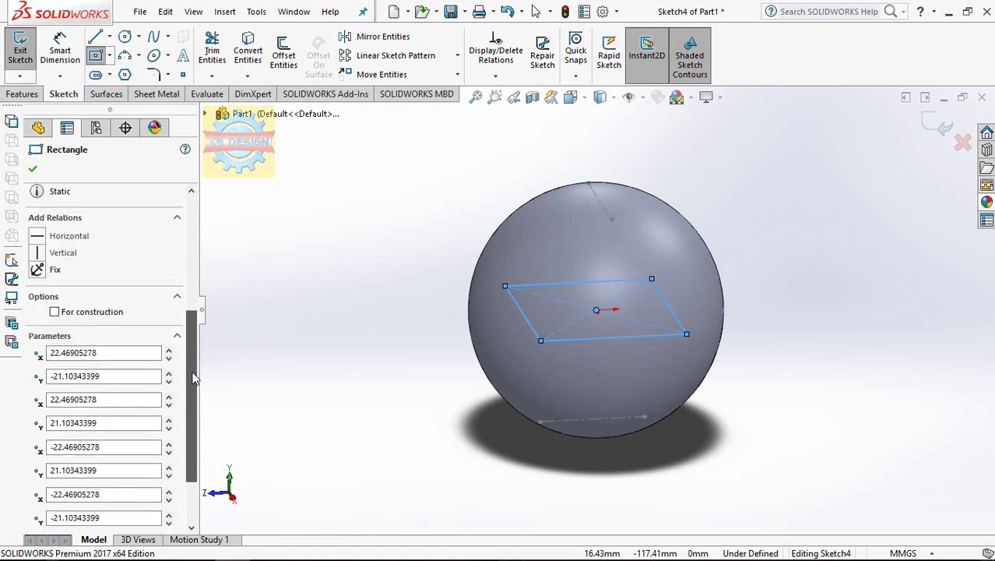
{"action": "left_click", "coordinate": [118, 314]}
{"action": "key", "text": "Escape"}
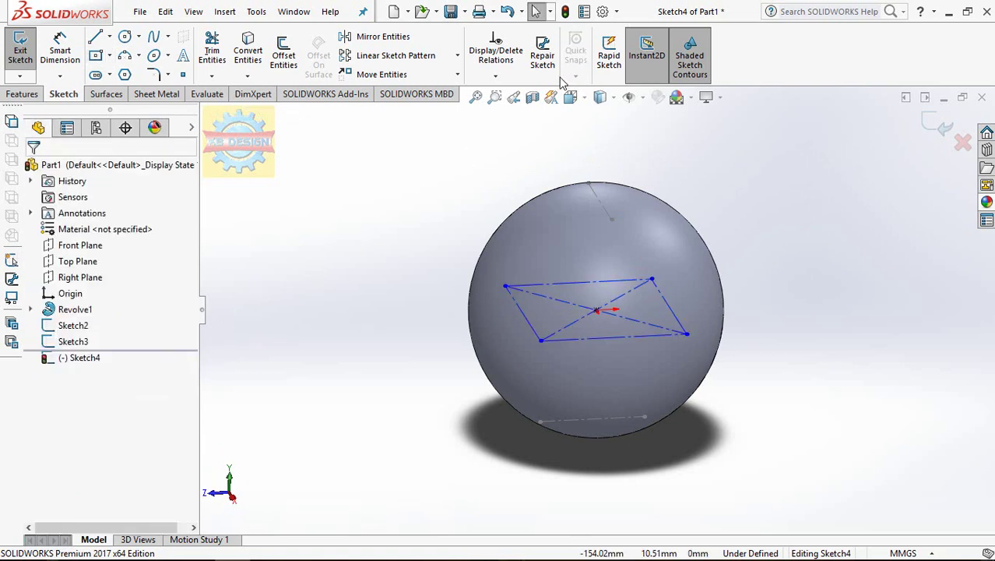
Make the rectangle's bottom and left edges equal, forming a square.
{"action": "left_click", "coordinate": [499, 78]}
{"action": "left_click", "coordinate": [515, 111]}
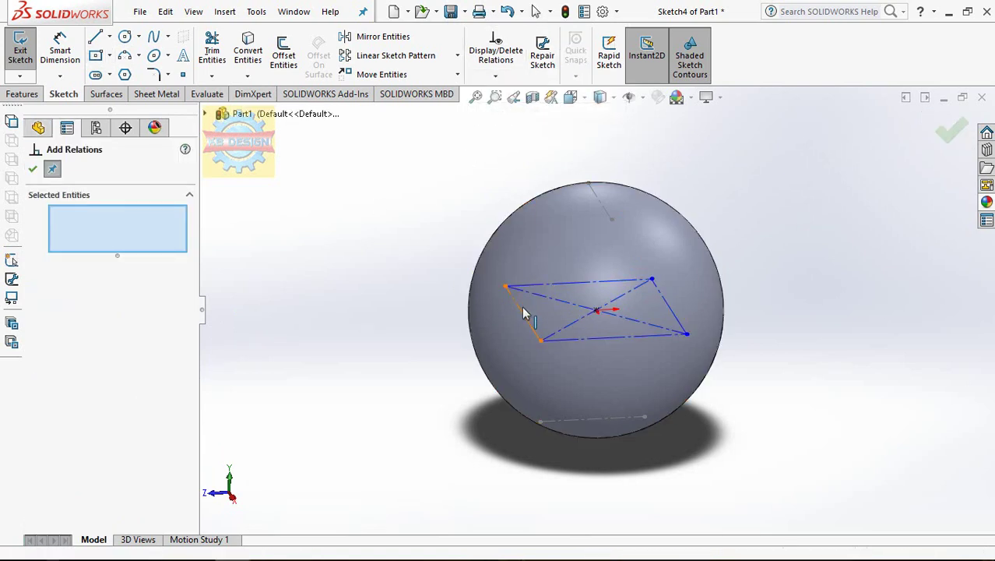
{"action": "left_click", "coordinate": [585, 341]}
{"action": "left_click", "coordinate": [523, 314]}
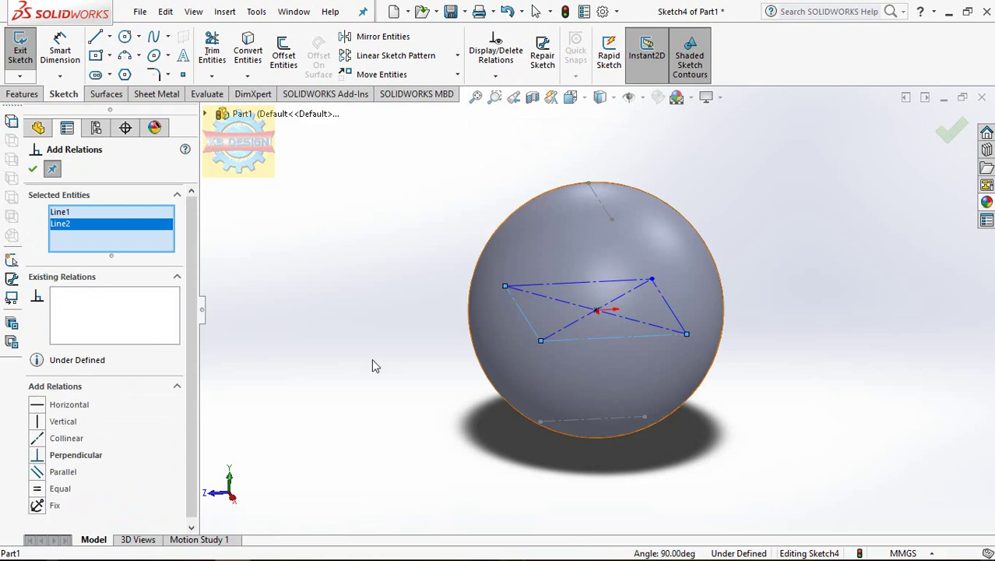
{"action": "left_click", "coordinate": [37, 489]}
{"action": "key", "text": "Escape"}
Dimension the square's side to 51 mm.
{"action": "left_click", "coordinate": [68, 48]}
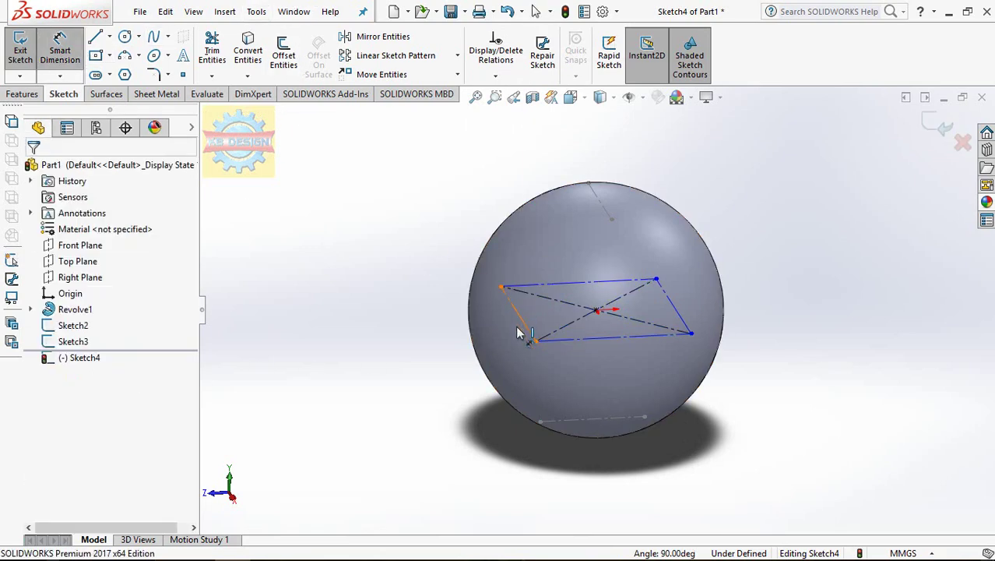
{"action": "left_click", "coordinate": [566, 343]}
{"action": "left_click", "coordinate": [416, 382]}
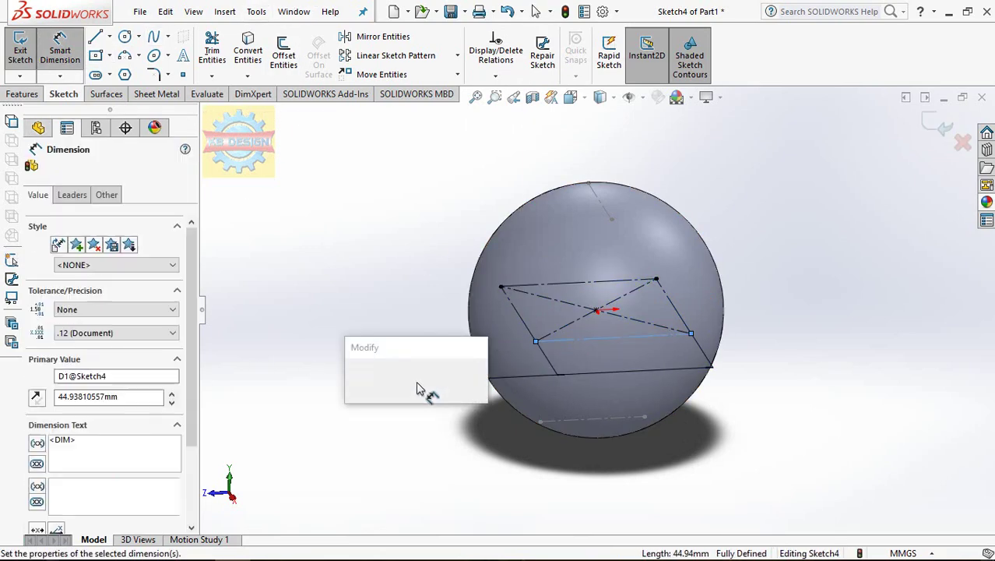
{"action": "type", "text": "5"}
{"action": "key", "text": "Return"}
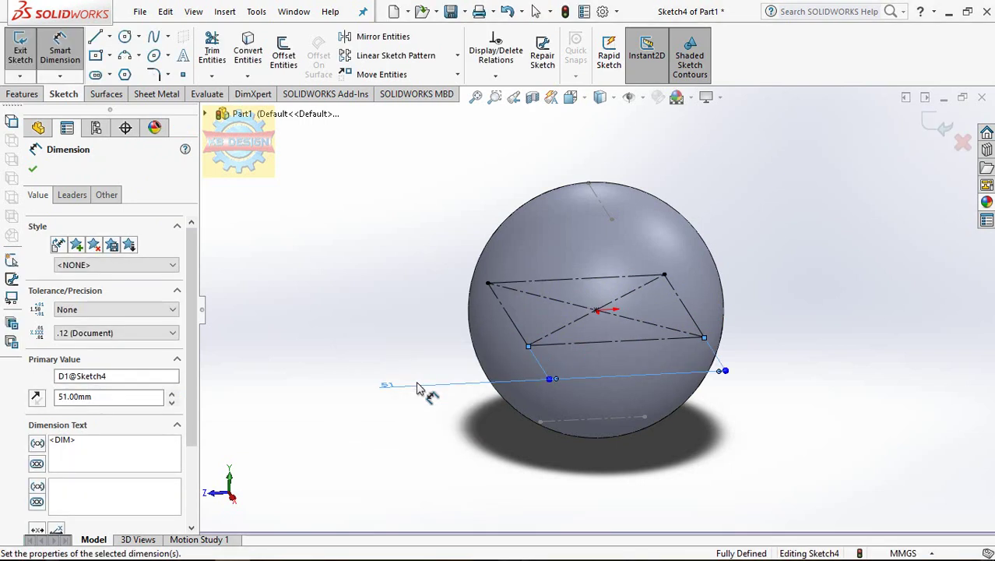
{"action": "key", "text": "Escape"}
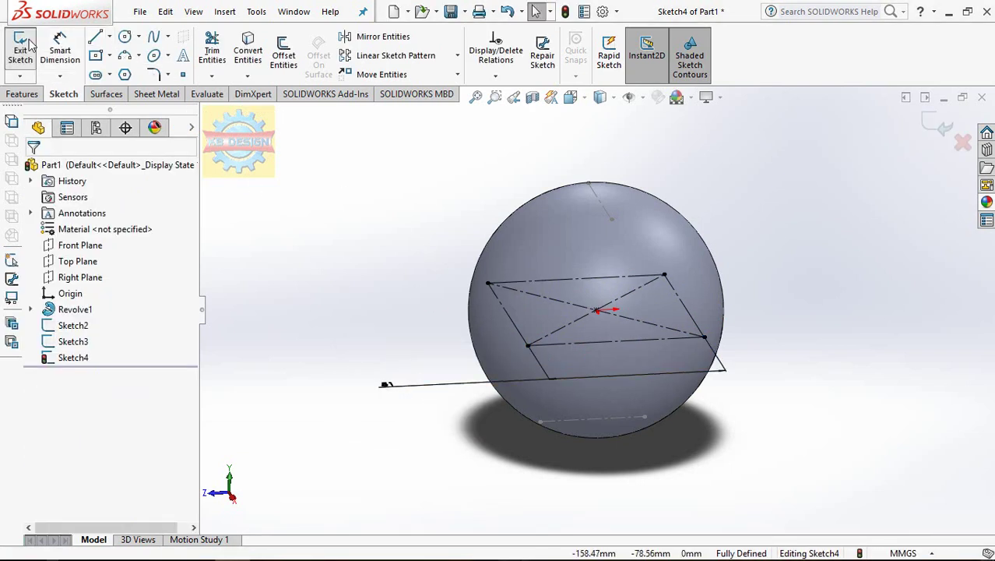
Close the square sketch and start a new 3D sketch.
{"action": "left_click", "coordinate": [24, 46]}
{"action": "mouse_move", "coordinate": [425, 200]}
{"action": "middle_mouse_down"}
{"action": "mouse_move", "coordinate": [457, 131]}
{"action": "mouse_move", "coordinate": [437, 195]}
{"action": "mouse_move", "coordinate": [509, 191]}
{"action": "mouse_move", "coordinate": [587, 232]}
{"action": "mouse_move", "coordinate": [571, 260]}
{"action": "mouse_move", "coordinate": [556, 244]}
{"action": "mouse_move", "coordinate": [555, 174]}
{"action": "middle_mouse_up"}
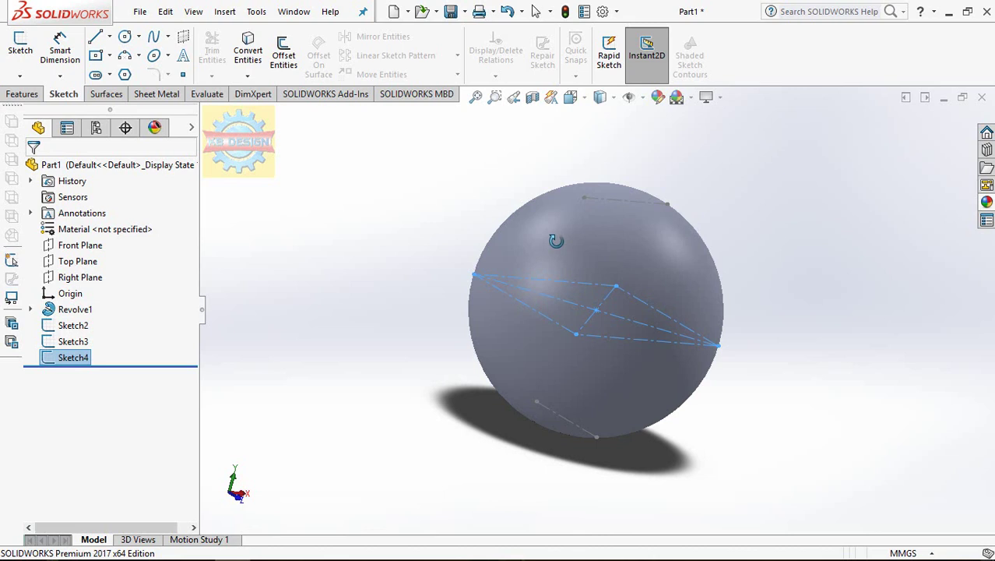
{"action": "left_click", "coordinate": [20, 75]}
{"action": "left_click", "coordinate": [39, 109]}
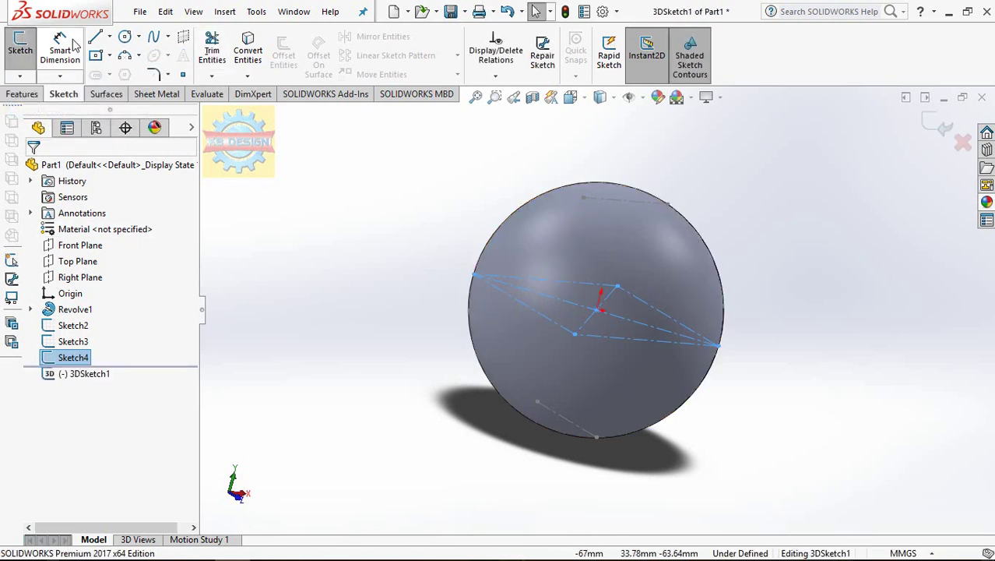
Begin the seam spline with points on the sphere's front, bottom and right side.
{"action": "left_click", "coordinate": [152, 43]}
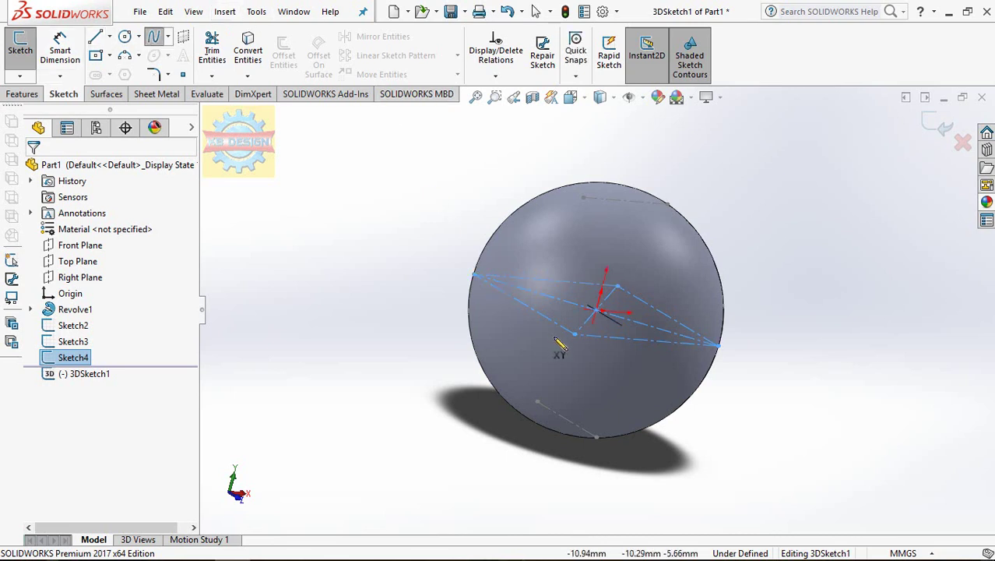
{"action": "mouse_move", "coordinate": [592, 288]}
{"action": "middle_mouse_down"}
{"action": "mouse_move", "coordinate": [575, 274]}
{"action": "mouse_move", "coordinate": [604, 222]}
{"action": "middle_mouse_up"}
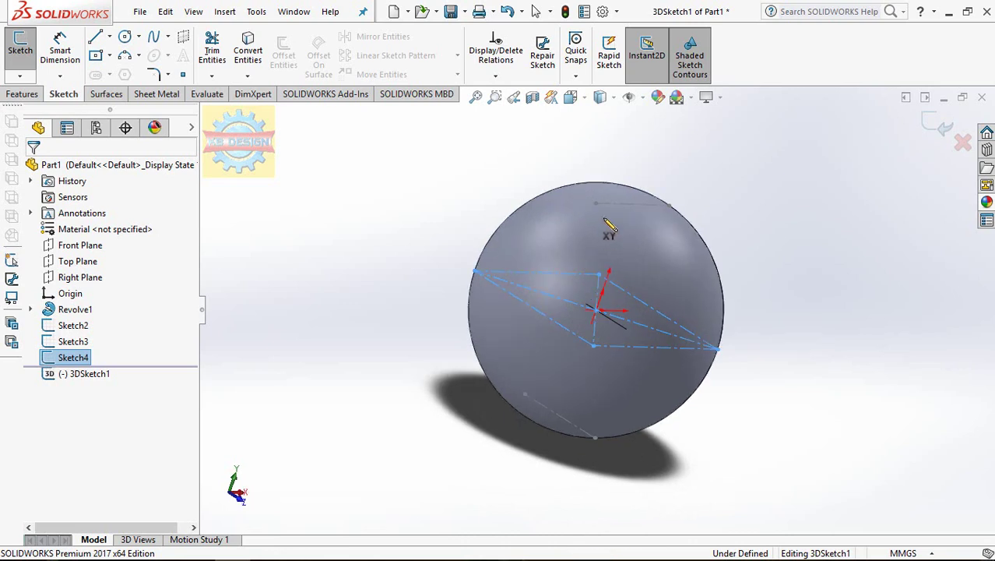
{"action": "left_click", "coordinate": [597, 342]}
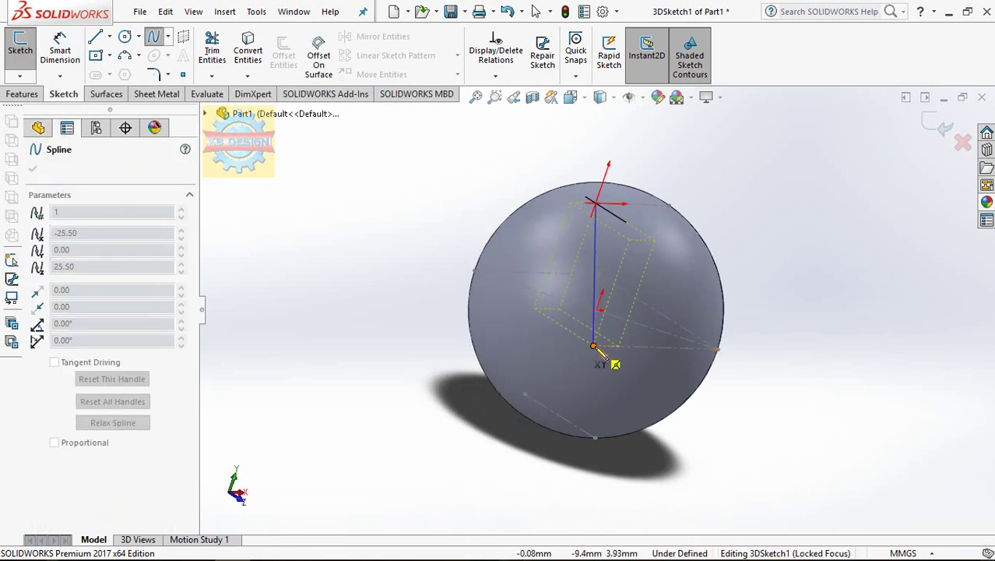
{"action": "left_click", "coordinate": [597, 437]}
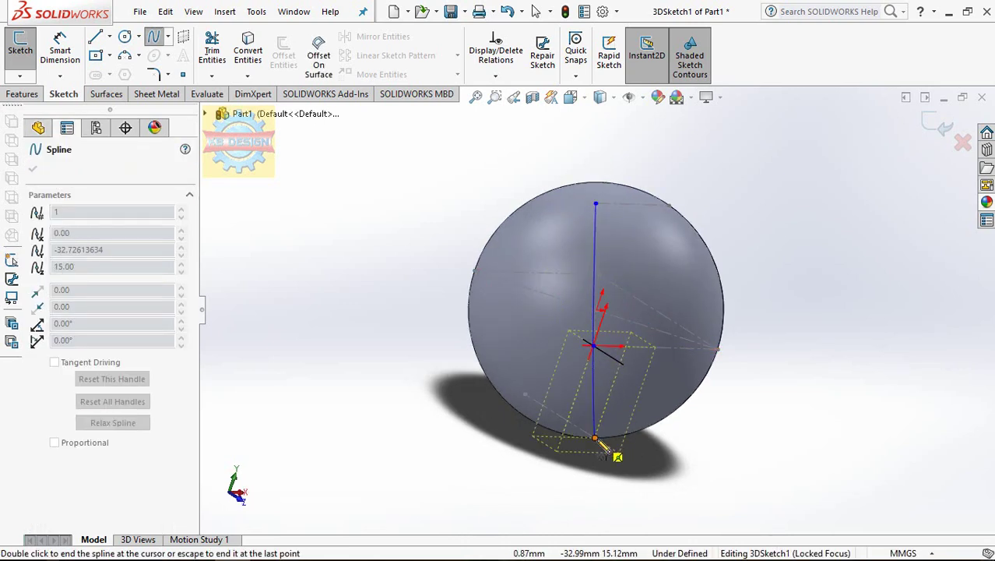
{"action": "left_click", "coordinate": [716, 348]}
Continue the spline over the sphere's top and back, ending it to close the seam.
{"action": "middle_click_drag", "start_coordinate": [720, 345], "coordinate": [611, 196]}
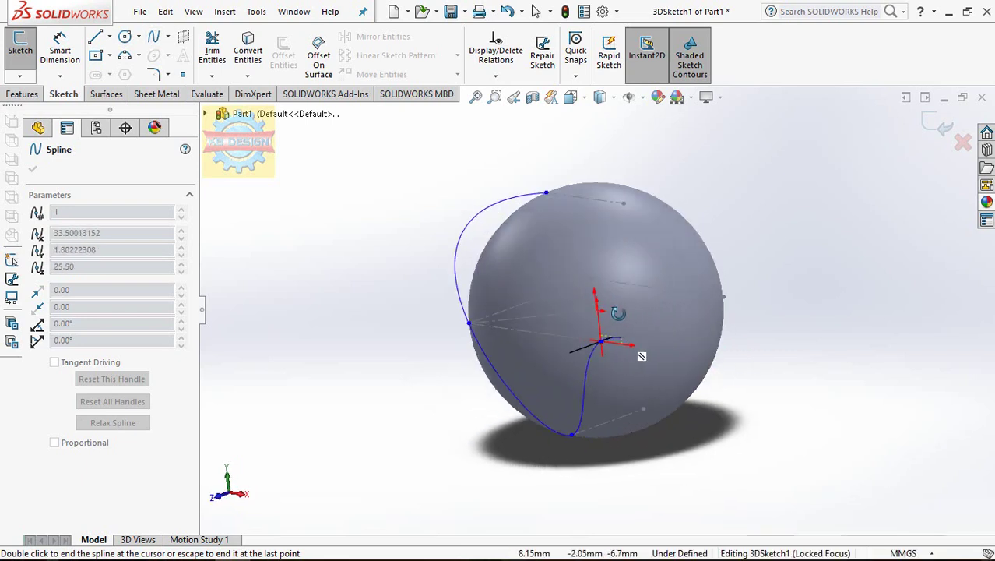
{"action": "left_click", "coordinate": [550, 192]}
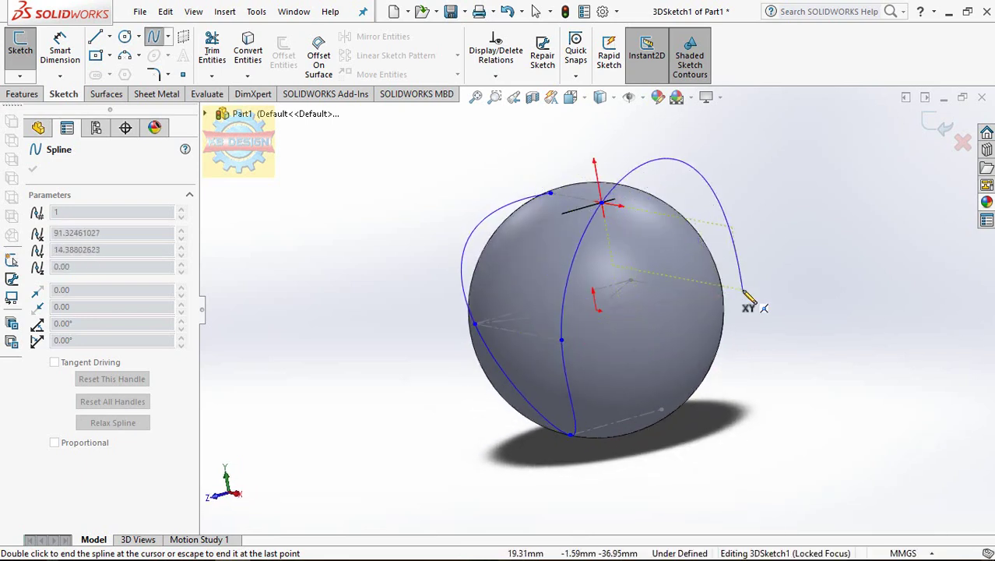
{"action": "middle_click_drag", "start_coordinate": [764, 310], "coordinate": [702, 328]}
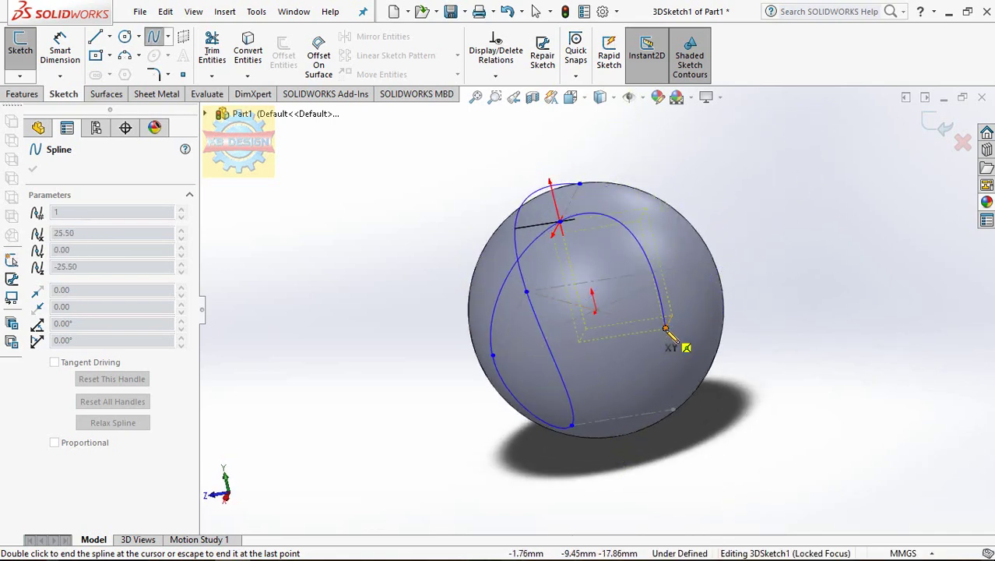
{"action": "middle_click_drag", "start_coordinate": [673, 411], "coordinate": [678, 382]}
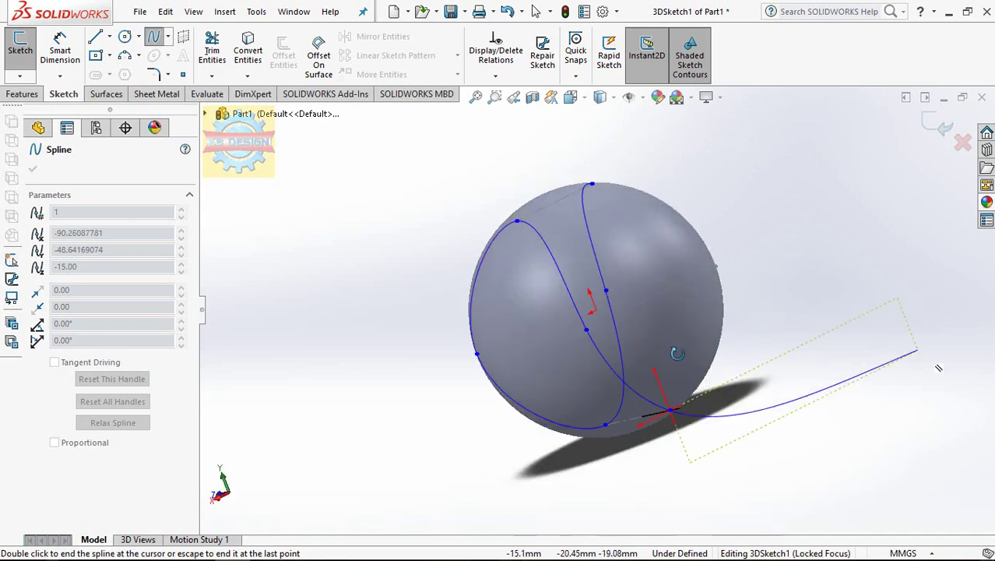
{"action": "middle_click_drag", "start_coordinate": [690, 299], "coordinate": [721, 297]}
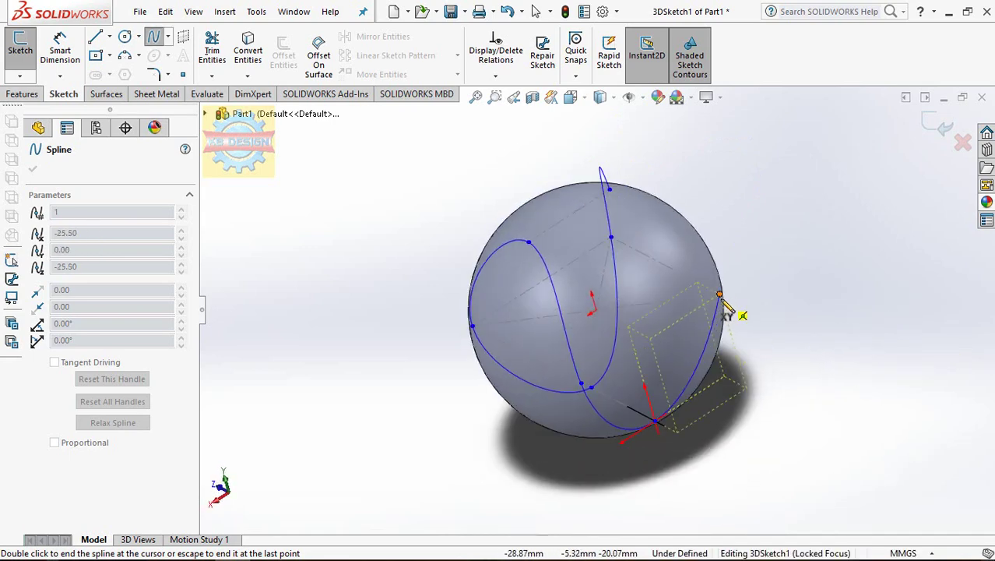
{"action": "left_click", "coordinate": [721, 295]}
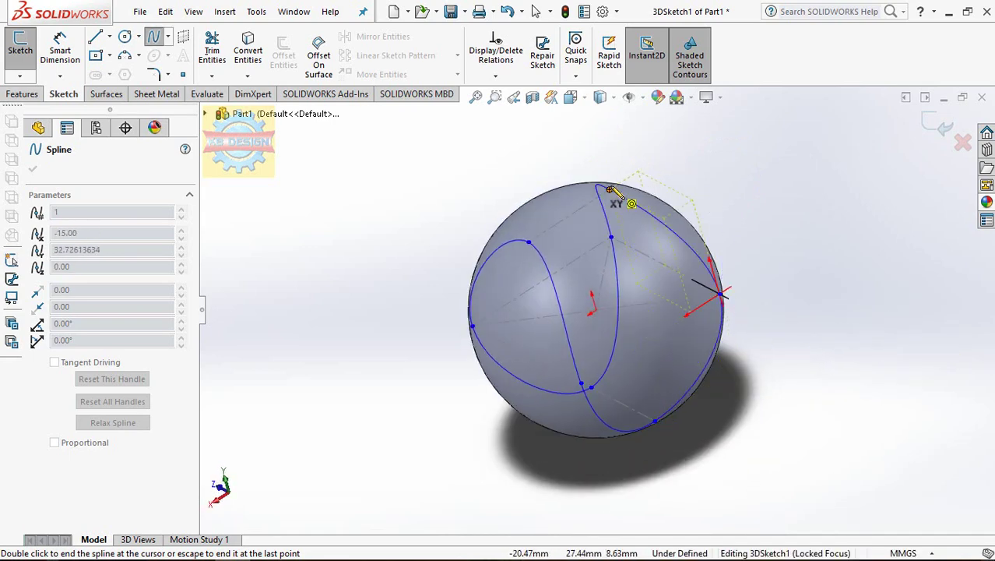
{"action": "double_click", "coordinate": [610, 190]}
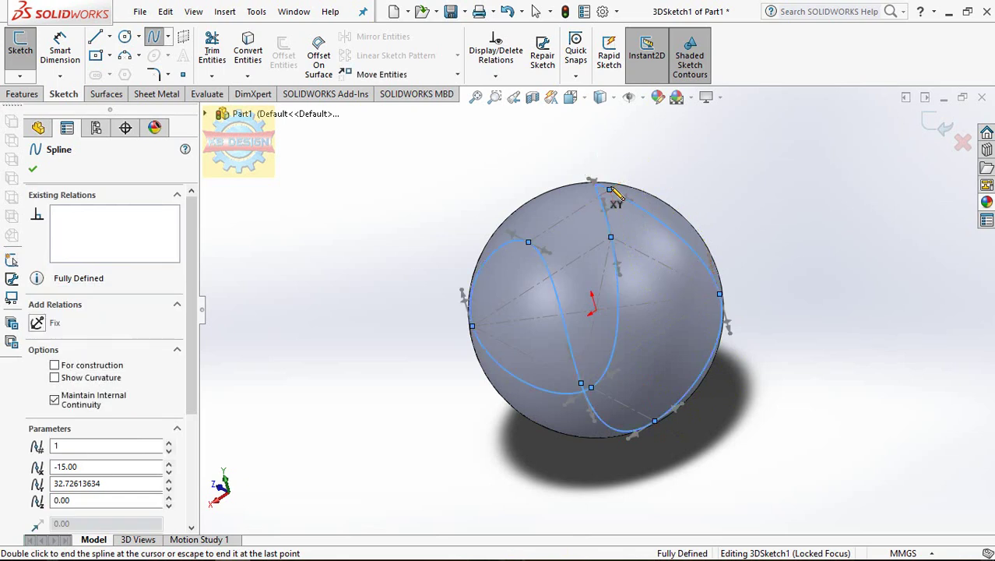
{"action": "key", "text": "Escape"}
Finish the seam spline, close the 3D sketch, and start a new sketch on the Front Plane viewed head-on.
{"action": "double_click", "coordinate": [601, 193]}
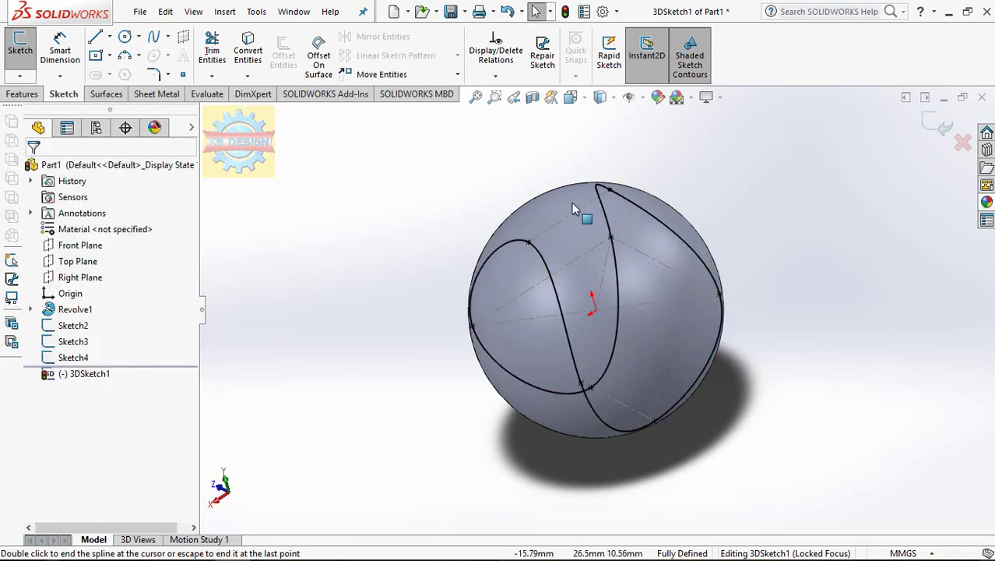
{"action": "left_click", "coordinate": [64, 248]}
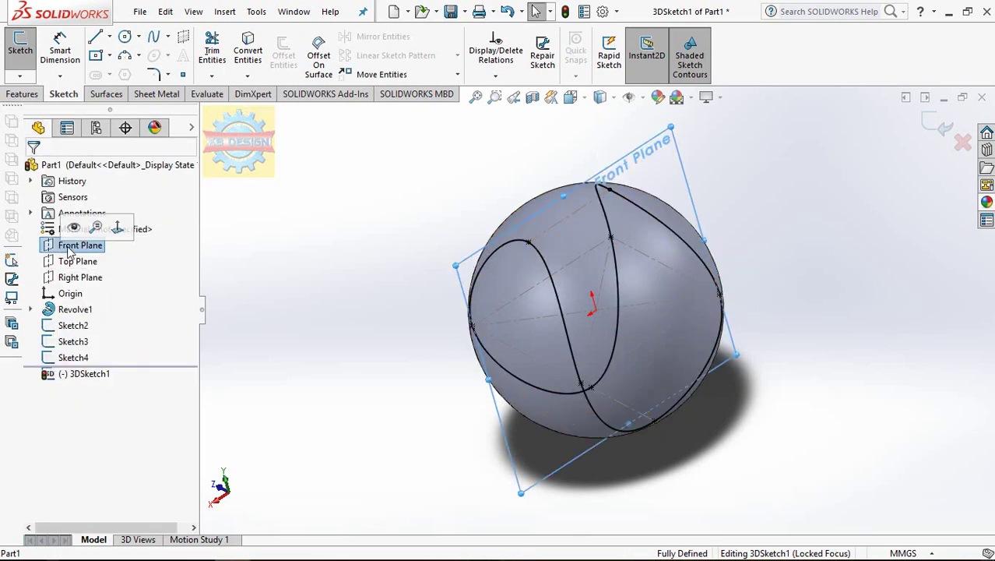
{"action": "left_click", "coordinate": [126, 230]}
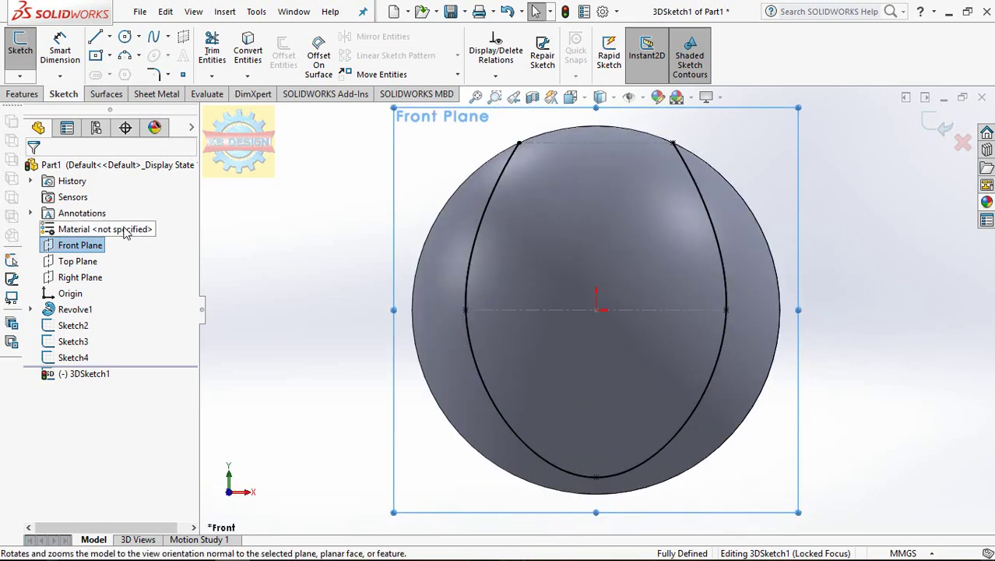
{"action": "scroll", "coordinate": [566, 136], "scroll_direction": "down", "scroll_amount": 4}
{"action": "scroll", "coordinate": [568, 136], "scroll_direction": "down", "scroll_amount": 2}
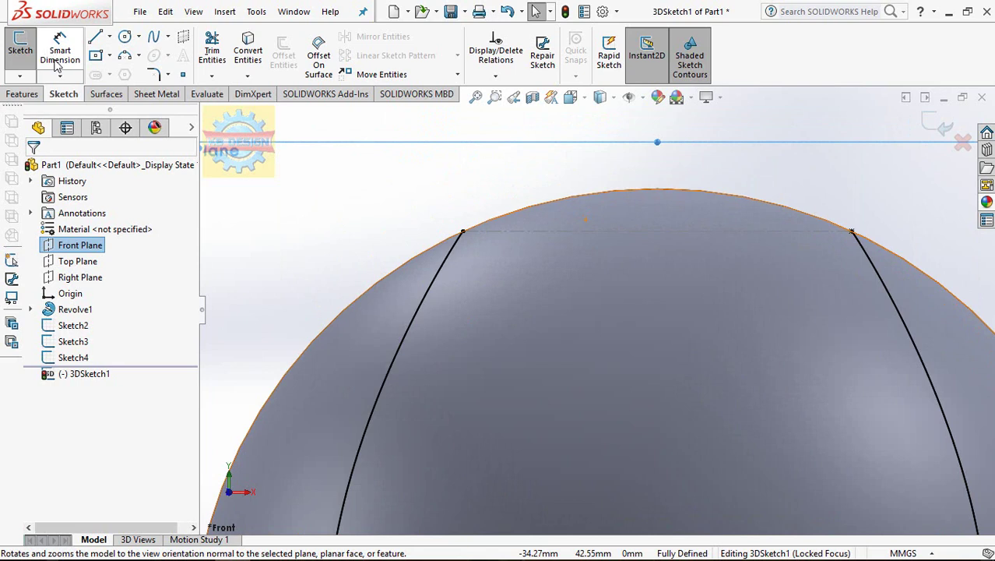
{"action": "left_click", "coordinate": [21, 47]}
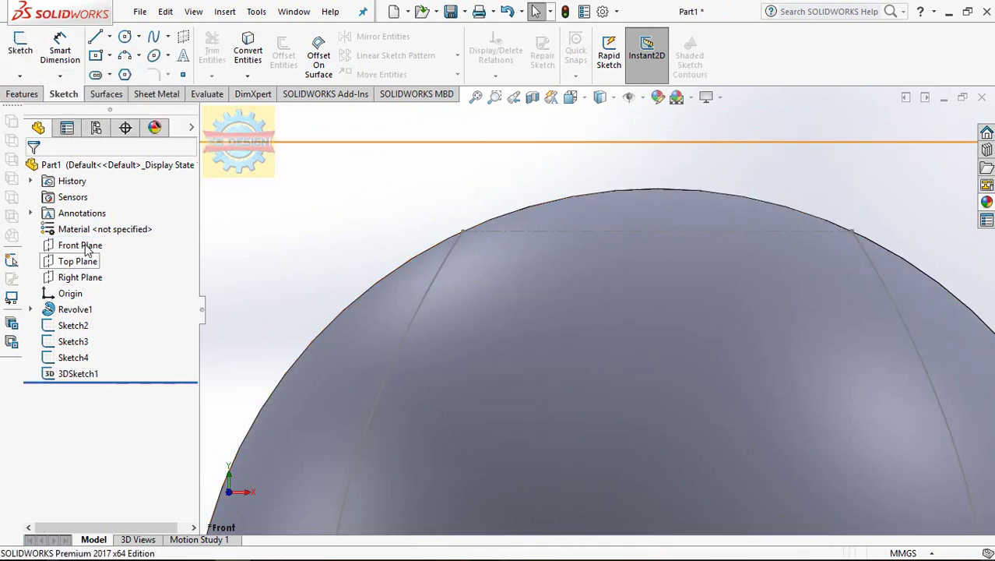
{"action": "left_click", "coordinate": [88, 245]}
{"action": "left_click", "coordinate": [99, 222]}
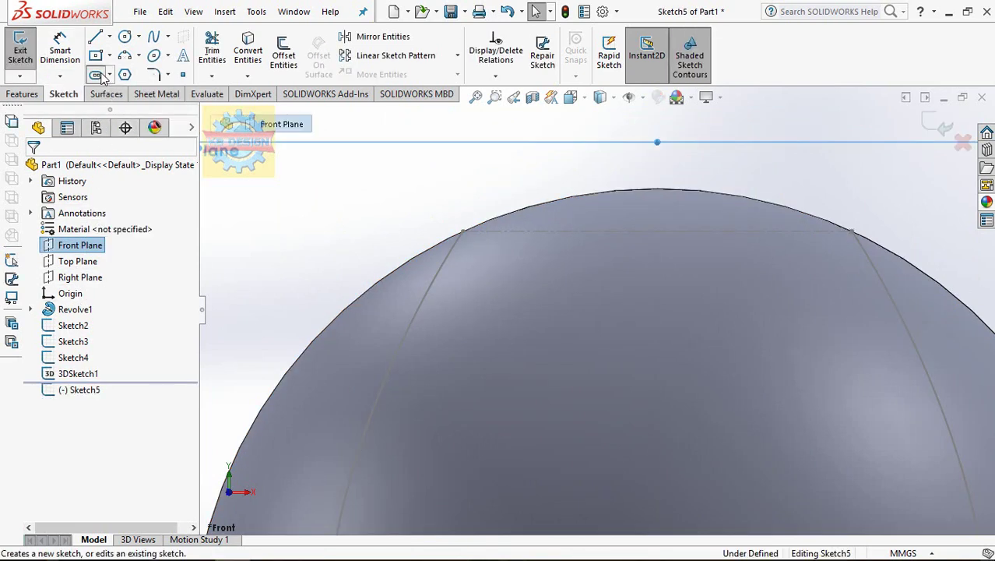
Draw a centerpoint slot centred on the seam's end point.
{"action": "left_click", "coordinate": [95, 74]}
{"action": "left_click", "coordinate": [464, 231]}
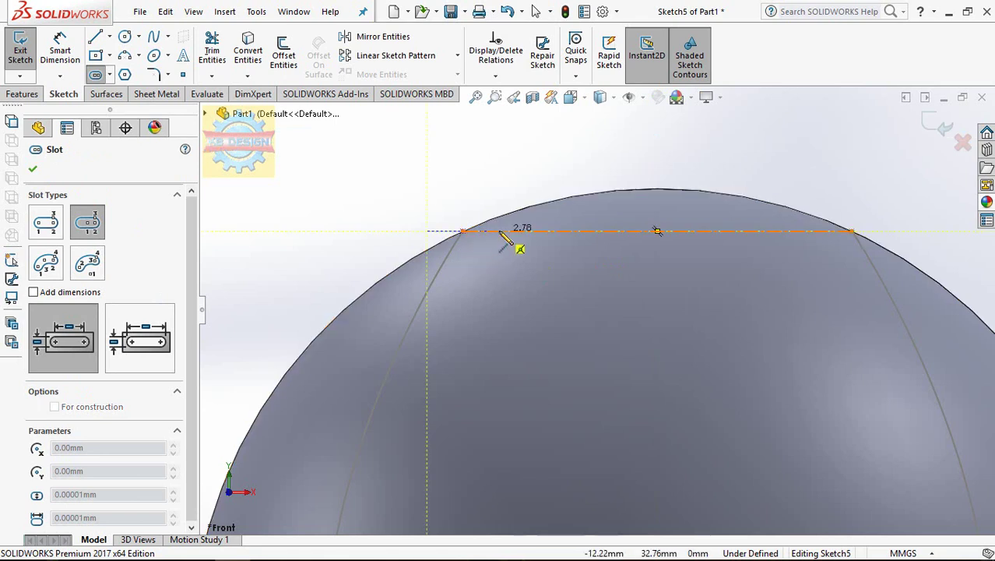
{"action": "left_click", "coordinate": [499, 231]}
{"action": "left_click", "coordinate": [501, 211]}
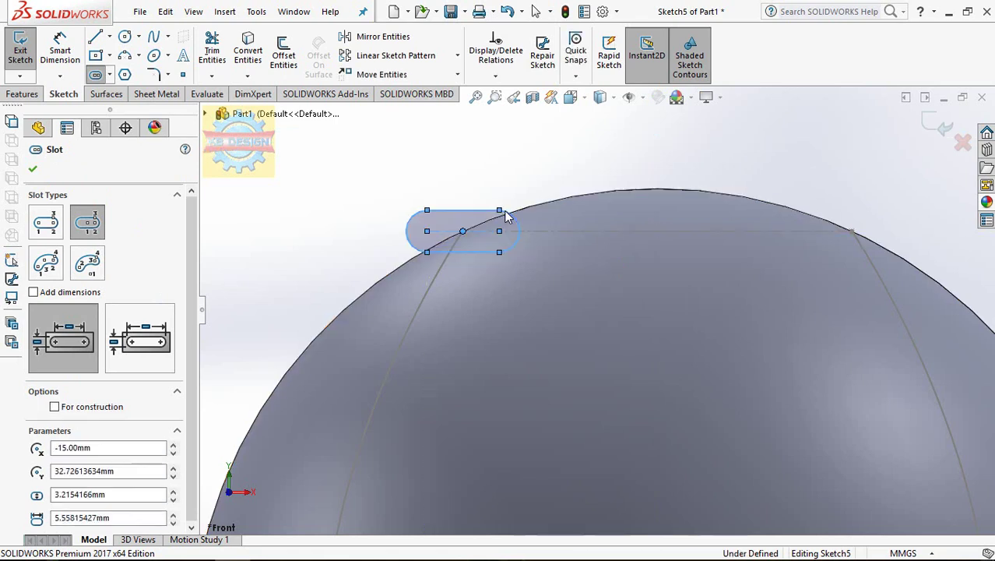
{"action": "key", "text": "Escape"}
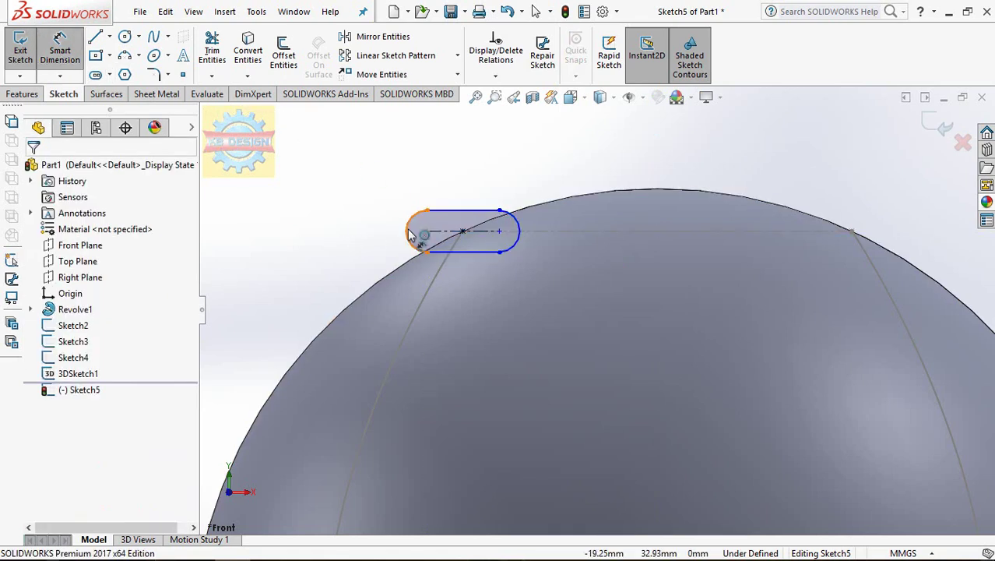
Dimension the slot with end radius 1.15 and length 2, then close Sketch5.
{"action": "left_click", "coordinate": [407, 231]}
{"action": "key", "text": "d"}
{"action": "left_click", "coordinate": [379, 224]}
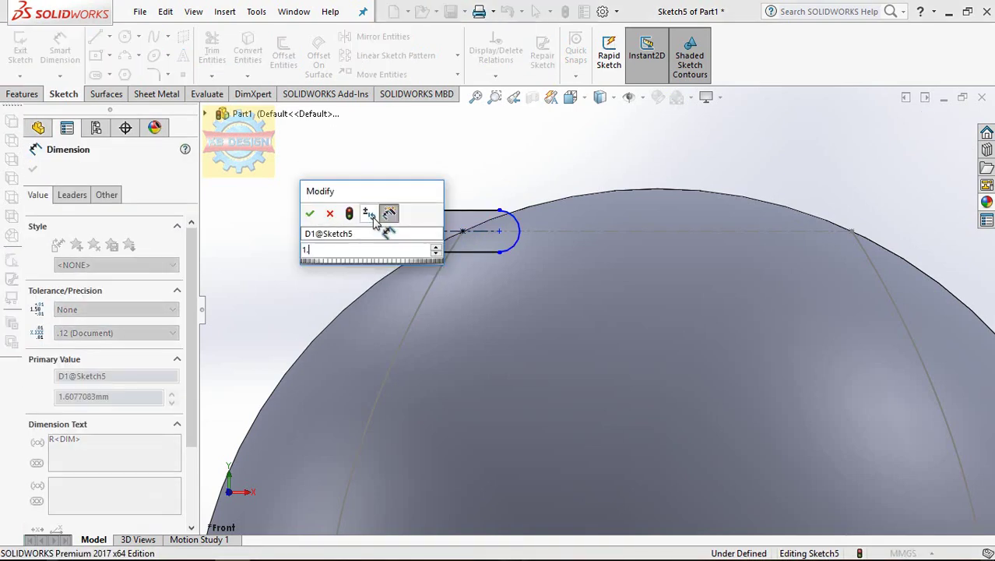
{"action": "type", "text": "1.15"}
{"action": "key", "text": "Return"}
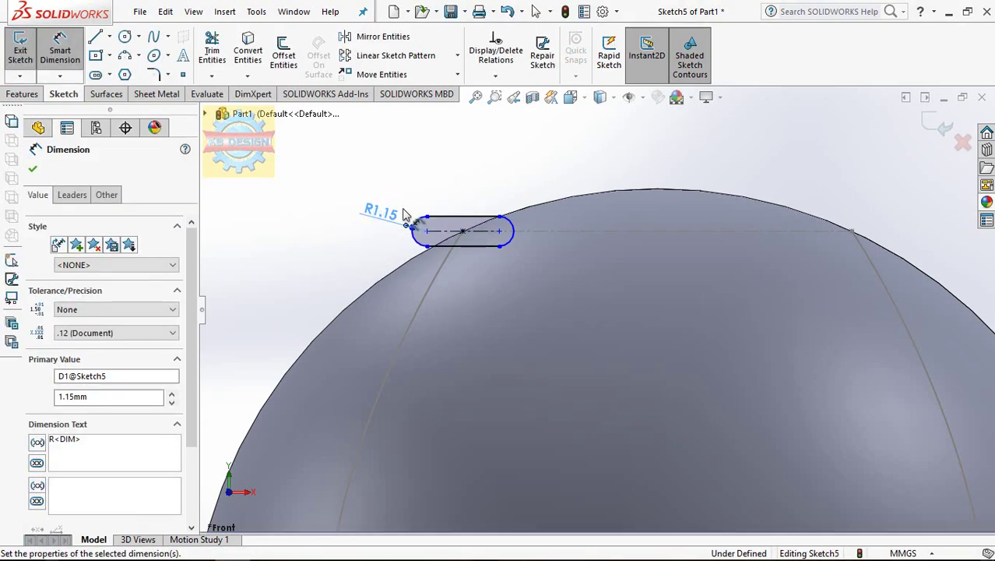
{"action": "left_click", "coordinate": [456, 217]}
{"action": "left_click", "coordinate": [459, 204]}
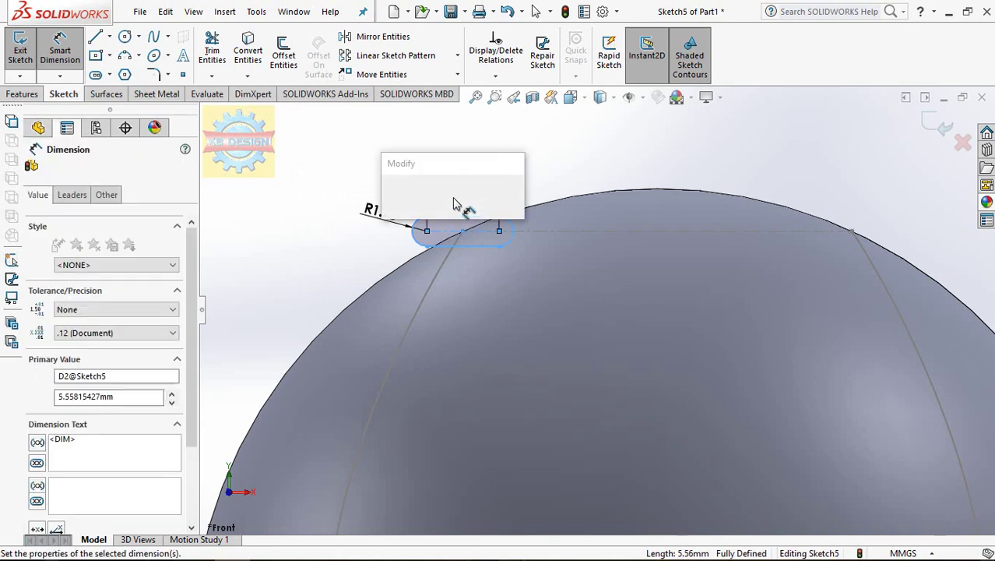
{"action": "type", "text": "2"}
{"action": "key", "text": "Return"}
{"action": "key", "text": "Escape"}
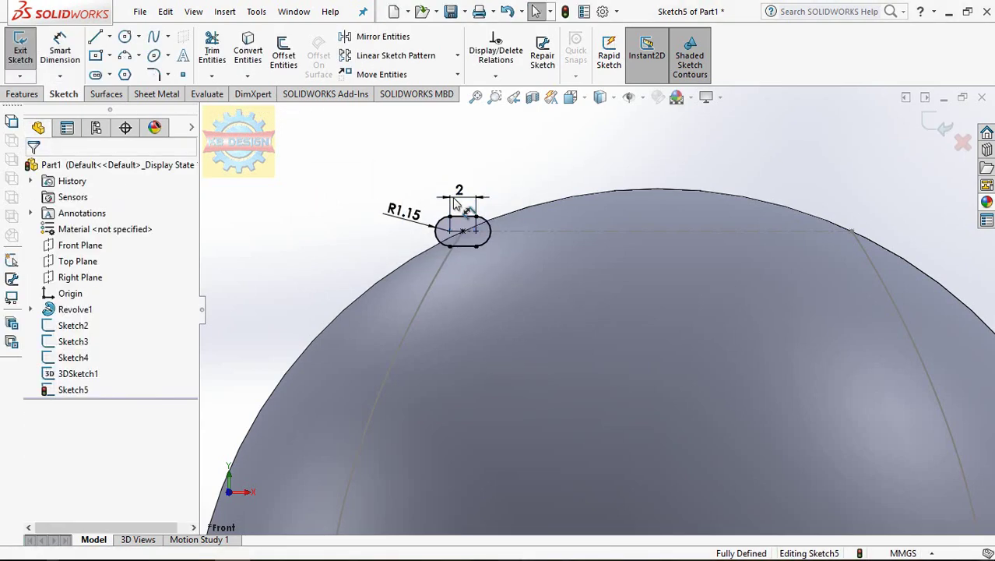
{"action": "left_click", "coordinate": [20, 46]}
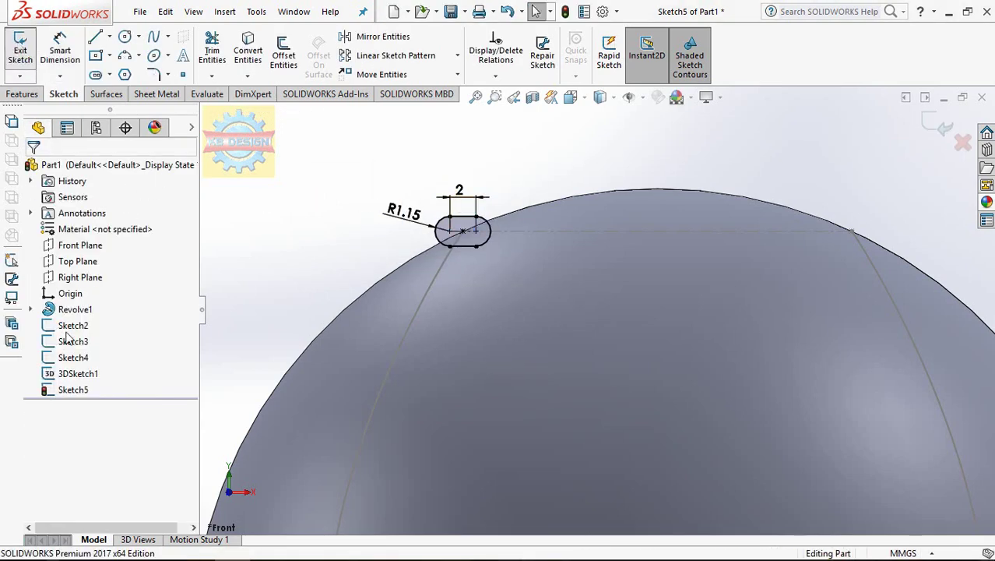
Hide the helper sketches Sketch2 through Sketch4.
{"action": "left_click", "coordinate": [73, 326]}
{"action": "left_click", "coordinate": [74, 359]}
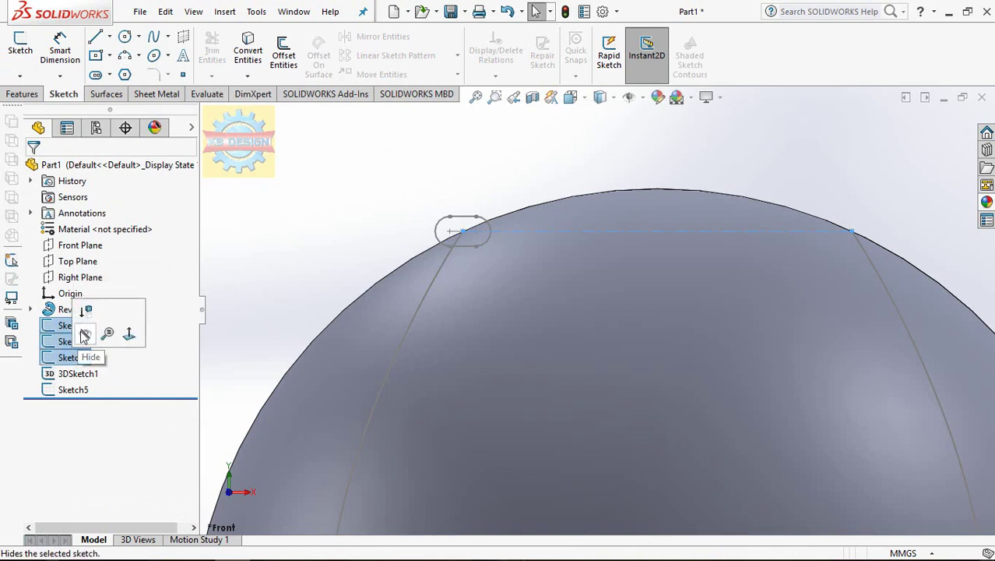
{"action": "left_click", "coordinate": [86, 333]}
{"action": "scroll", "coordinate": [267, 297], "scroll_direction": "up", "scroll_amount": 1}
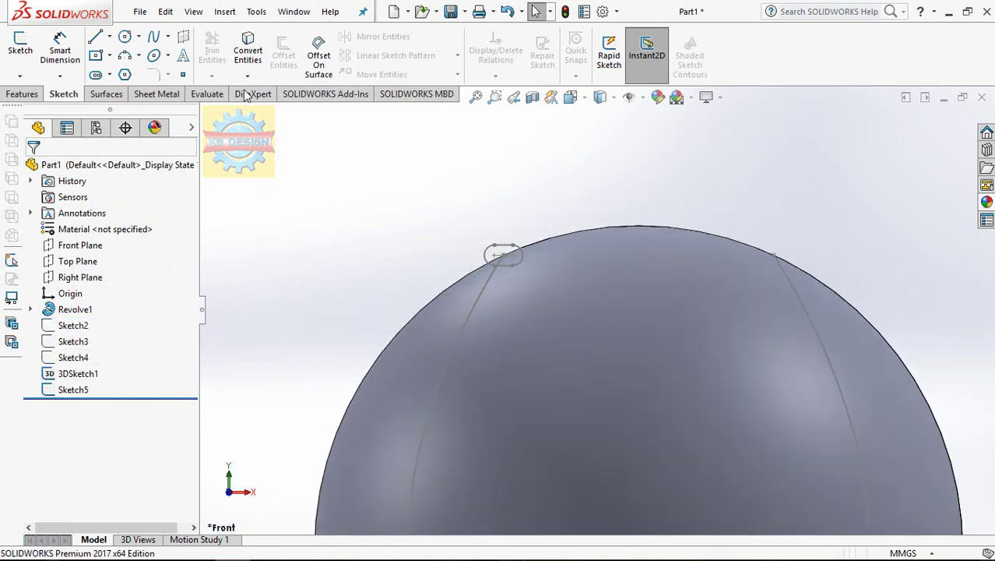
Swept-cut the Sketch5 slot profile along 3DSketch1 to carve the seam groove.
{"action": "left_click", "coordinate": [23, 93]}
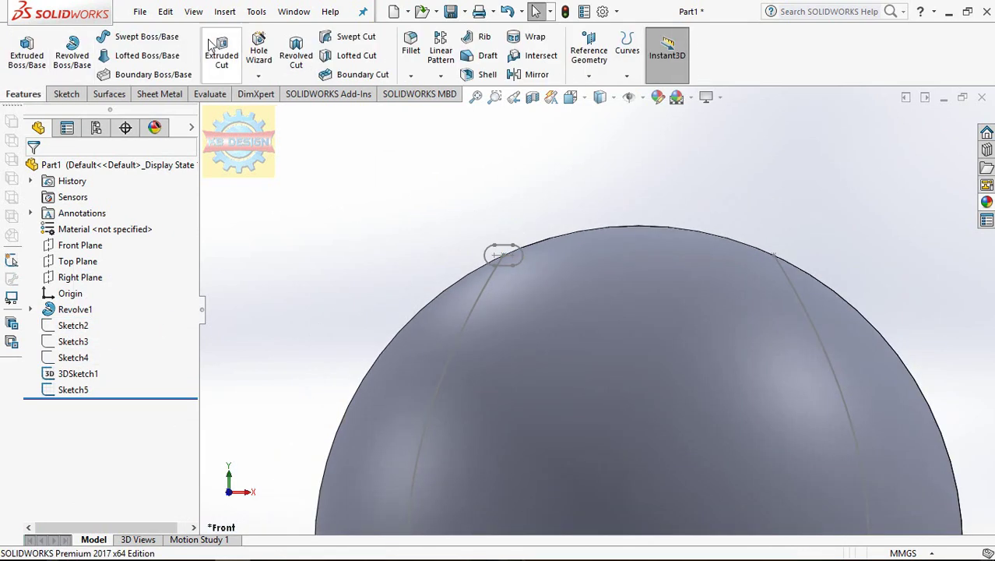
{"action": "left_click", "coordinate": [356, 39]}
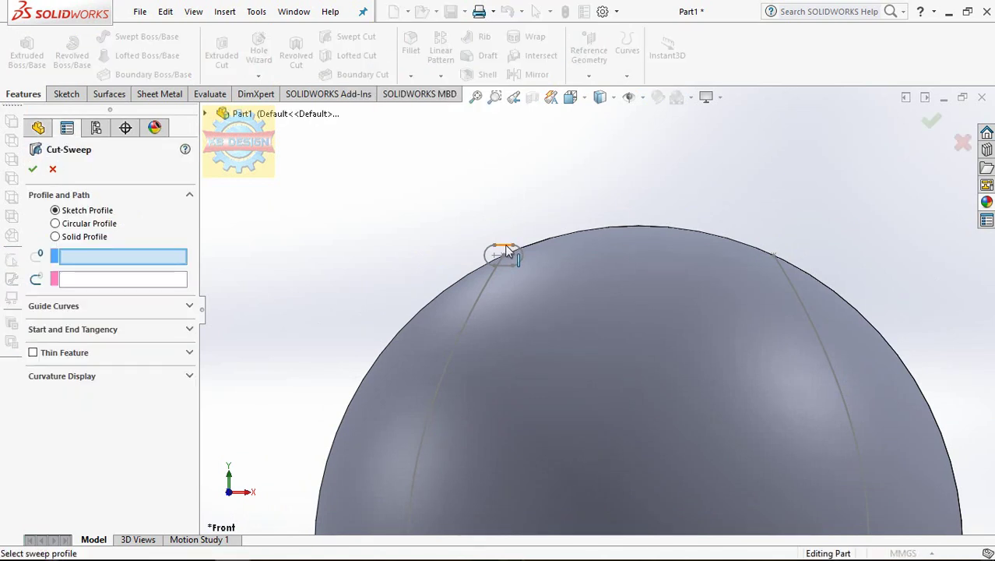
{"action": "left_click", "coordinate": [504, 247]}
{"action": "left_click", "coordinate": [491, 273]}
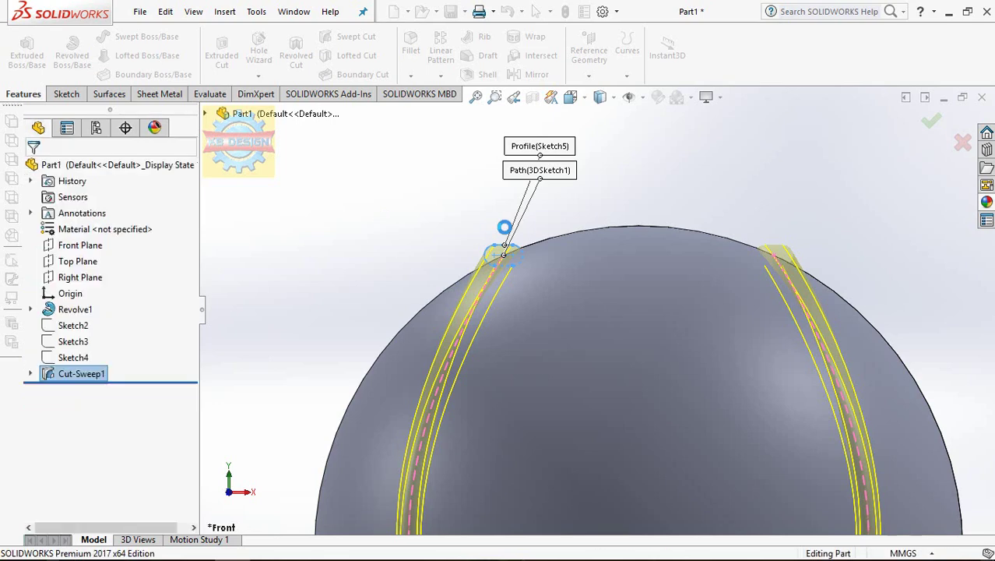
{"action": "middle_click_drag", "start_coordinate": [462, 215], "coordinate": [485, 258]}
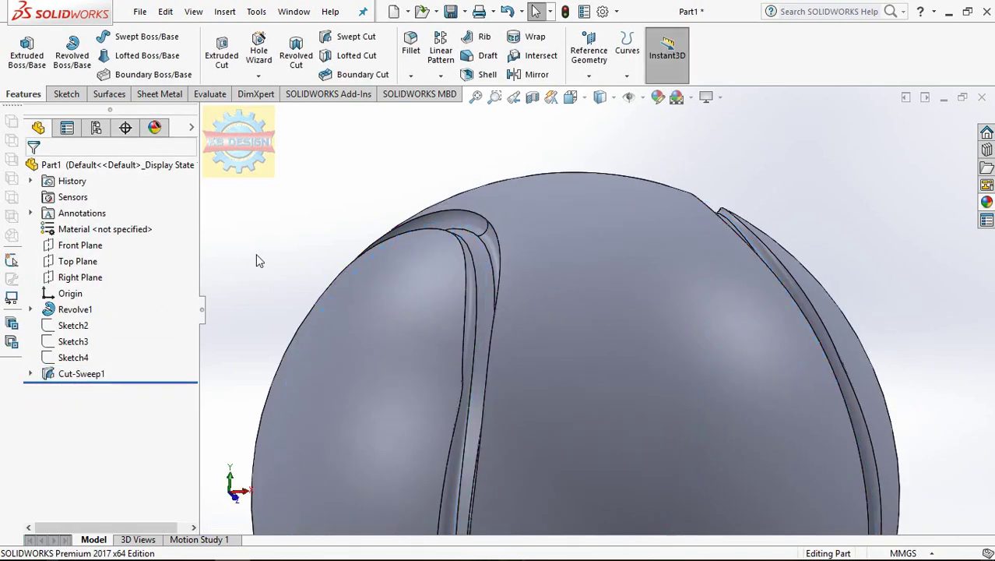
Open the whole part's appearance editor from the display pane beside the feature tree.
{"action": "scroll", "coordinate": [255, 253], "scroll_direction": "up", "scroll_amount": 5}
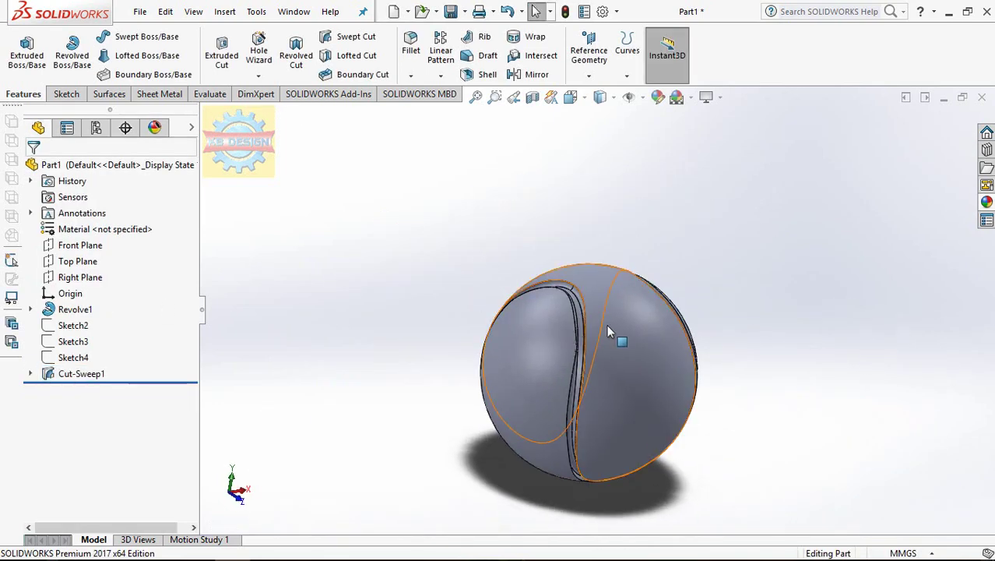
{"action": "scroll", "coordinate": [652, 368], "scroll_direction": "down", "scroll_amount": 2}
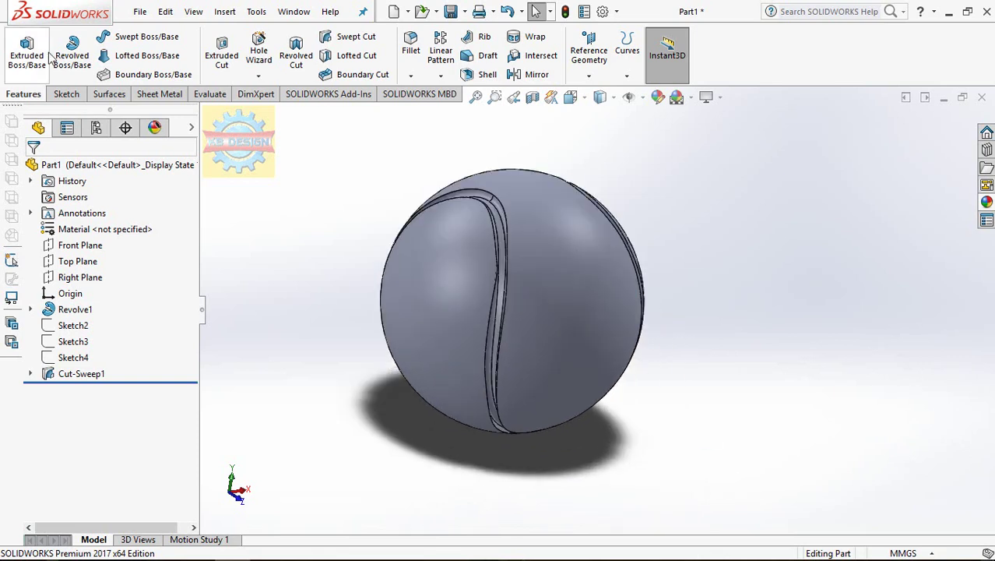
{"action": "left_click", "coordinate": [155, 127]}
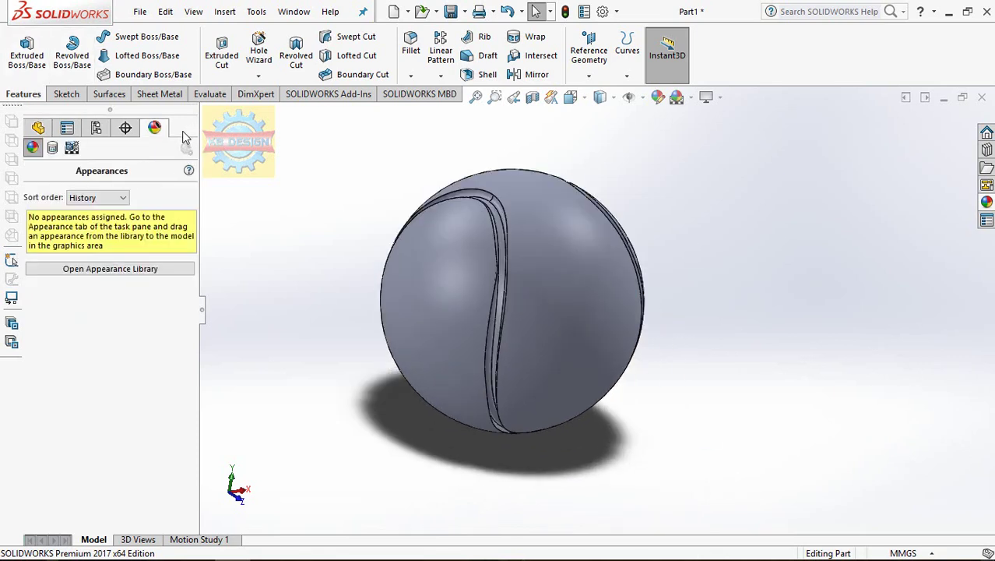
{"action": "left_click", "coordinate": [38, 128]}
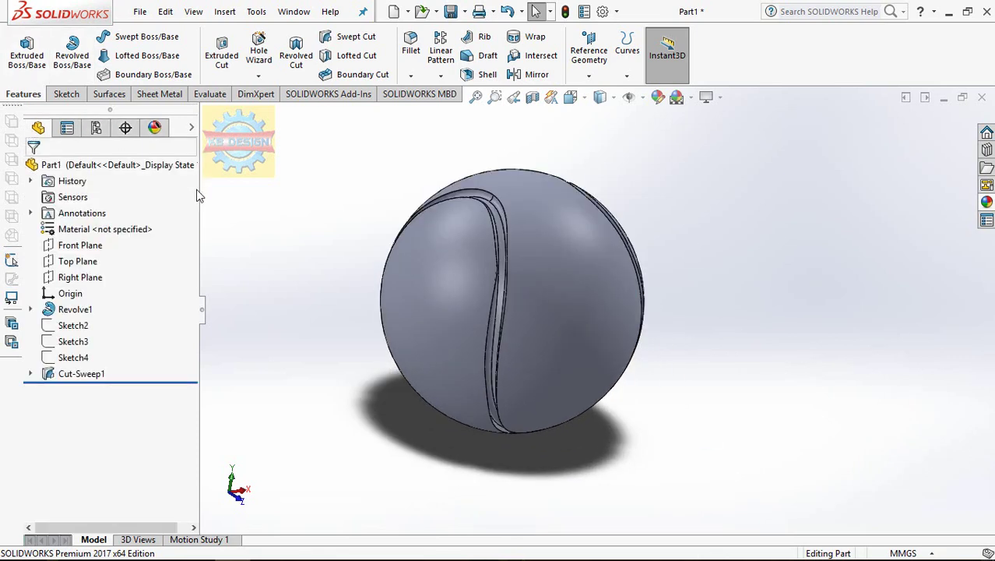
{"action": "left_click", "coordinate": [192, 128]}
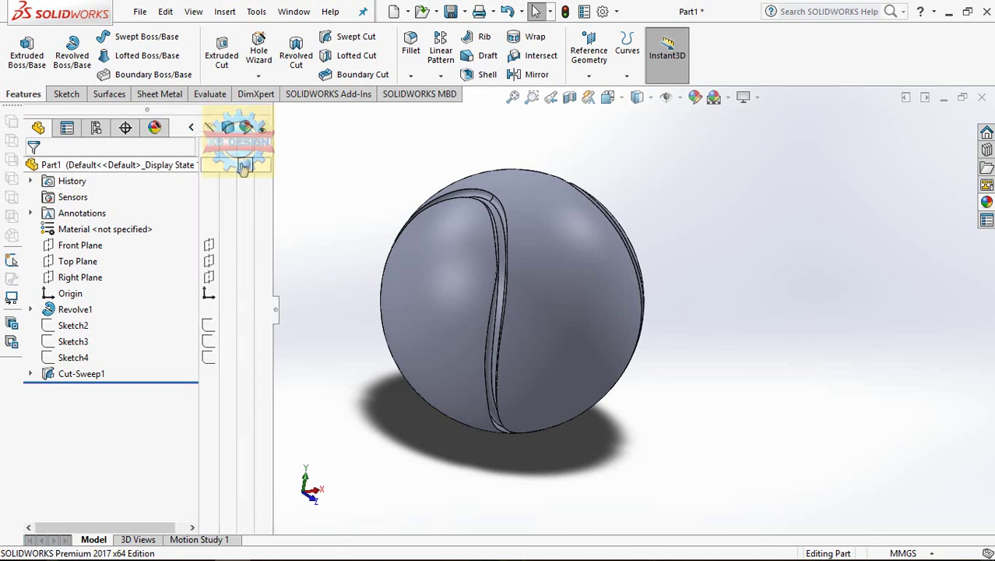
{"action": "left_click", "coordinate": [244, 167]}
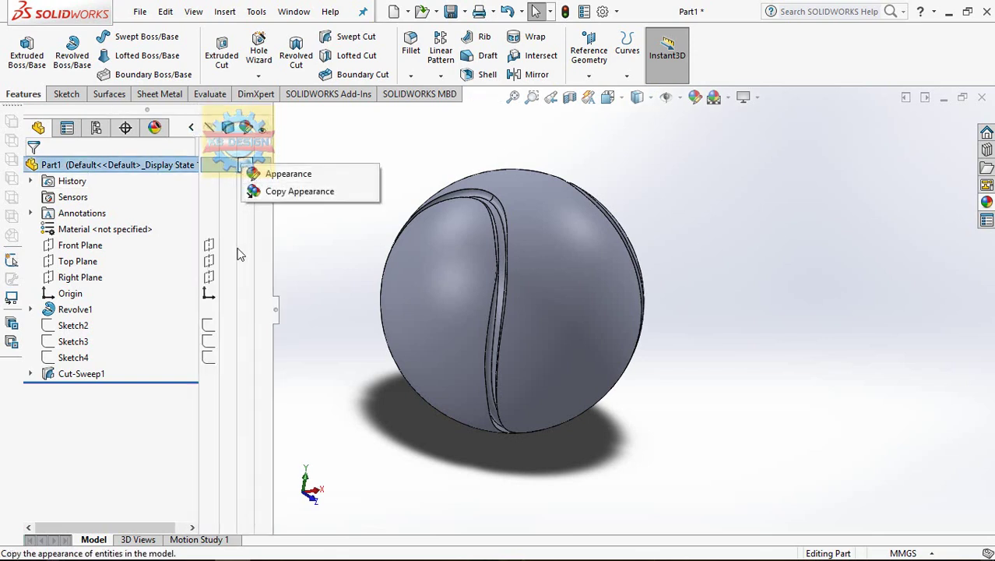
{"action": "left_click", "coordinate": [272, 173]}
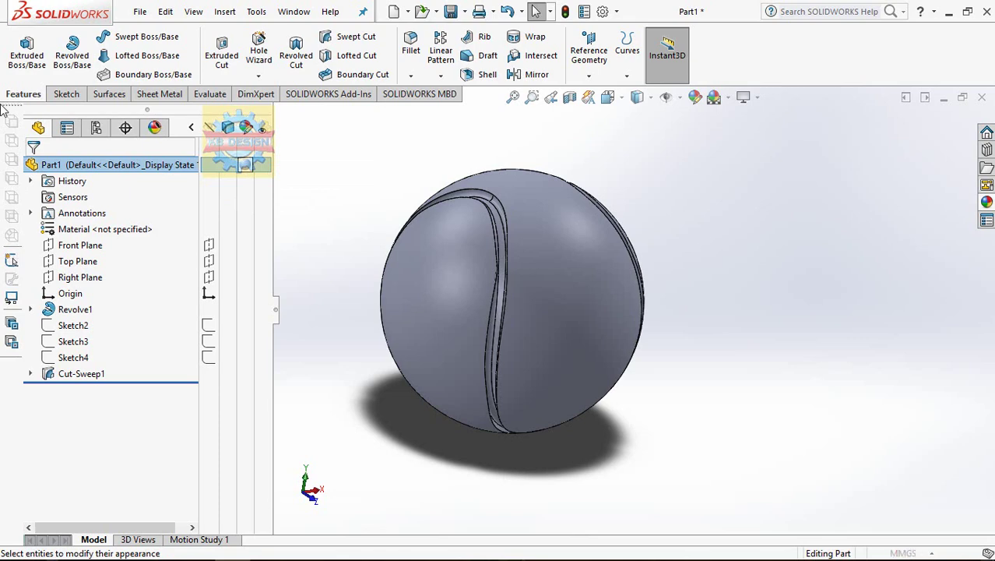
{"action": "right_click", "coordinate": [166, 274]}
Clear the preselected geometry and choose the Fabric > Carpet 'carpet color1' appearance.
{"action": "left_click", "coordinate": [56, 293]}
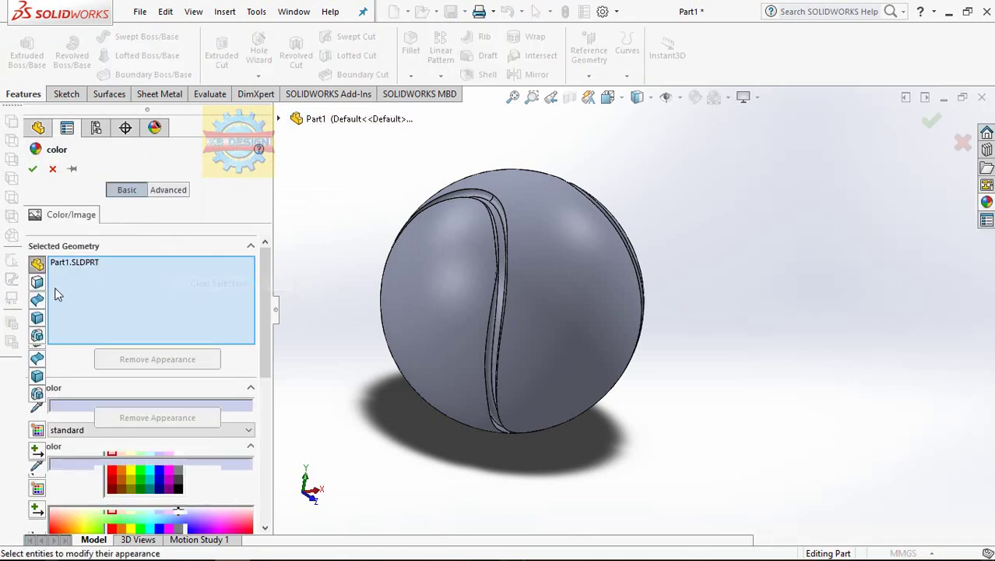
{"action": "left_click", "coordinate": [987, 203]}
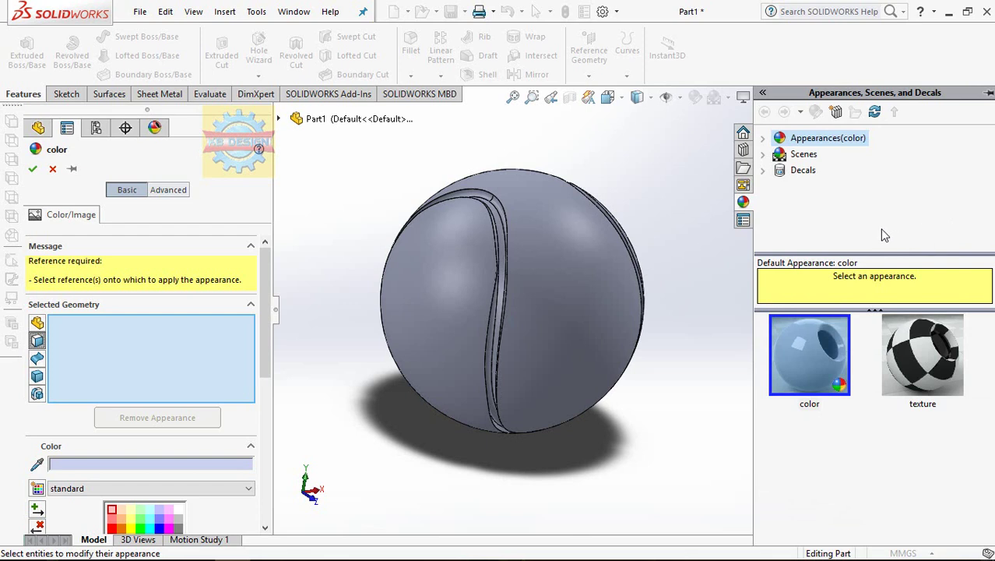
{"action": "left_click", "coordinate": [763, 138]}
{"action": "scroll", "coordinate": [822, 187], "scroll_direction": "down", "scroll_amount": 2}
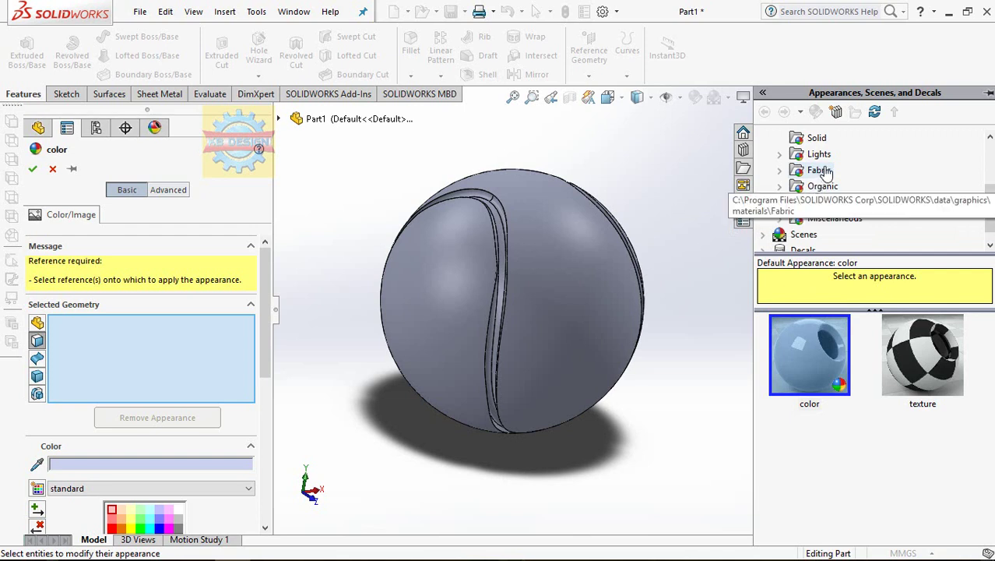
{"action": "left_click", "coordinate": [780, 170]}
{"action": "left_click", "coordinate": [836, 202]}
{"action": "left_click", "coordinate": [810, 370]}
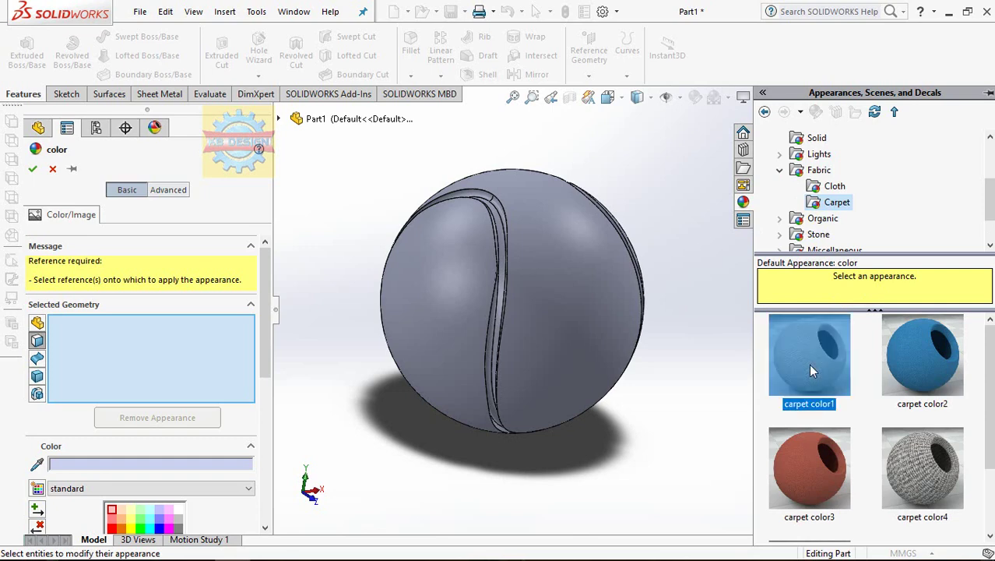
Apply the carpet to both sphere faces, tinted olive-green with RGB 190/255/63.
{"action": "left_click", "coordinate": [533, 297]}
{"action": "left_click", "coordinate": [456, 327]}
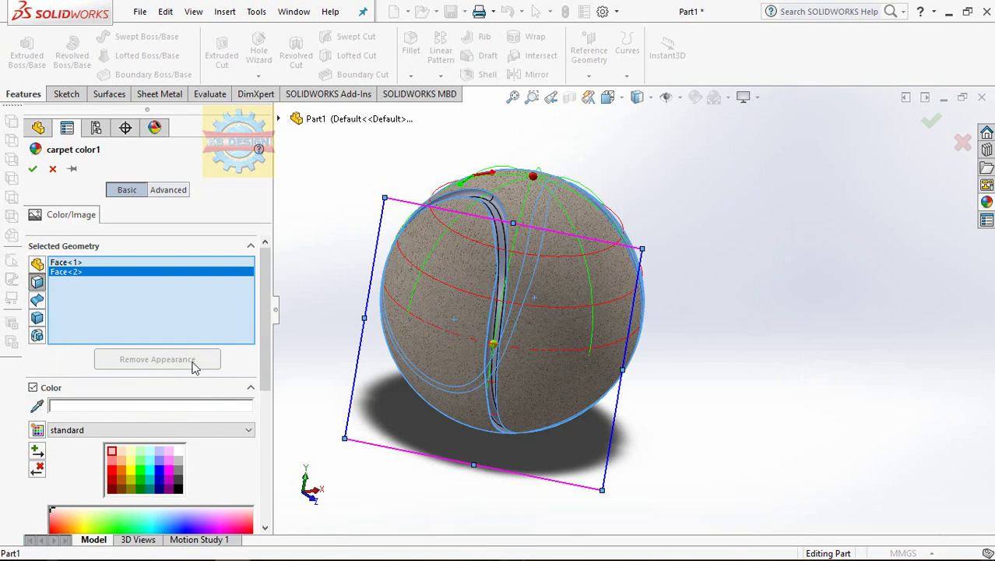
{"action": "left_click_drag", "start_coordinate": [268, 366], "coordinate": [268, 467]}
{"action": "left_click", "coordinate": [173, 390]}
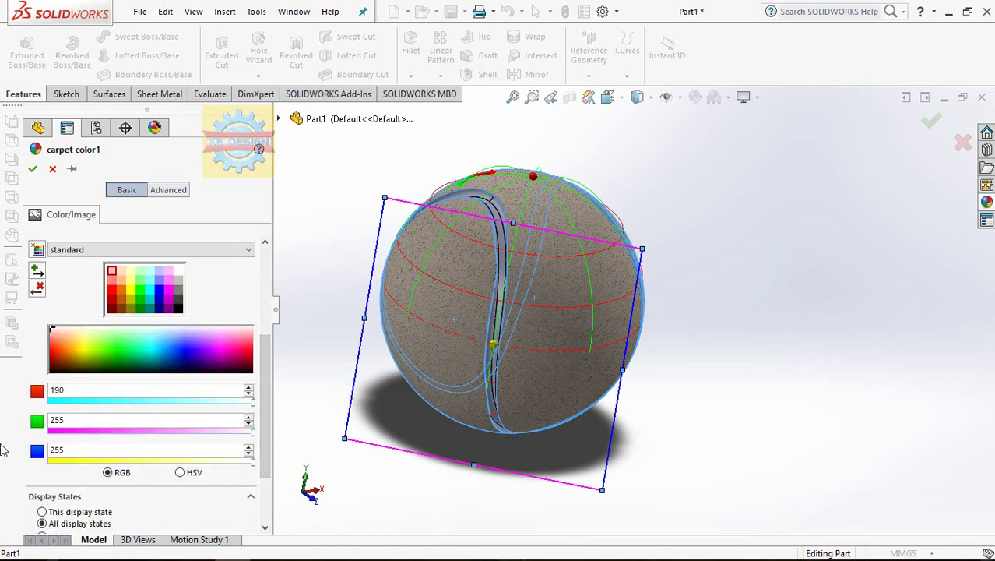
{"action": "left_click", "coordinate": [65, 456]}
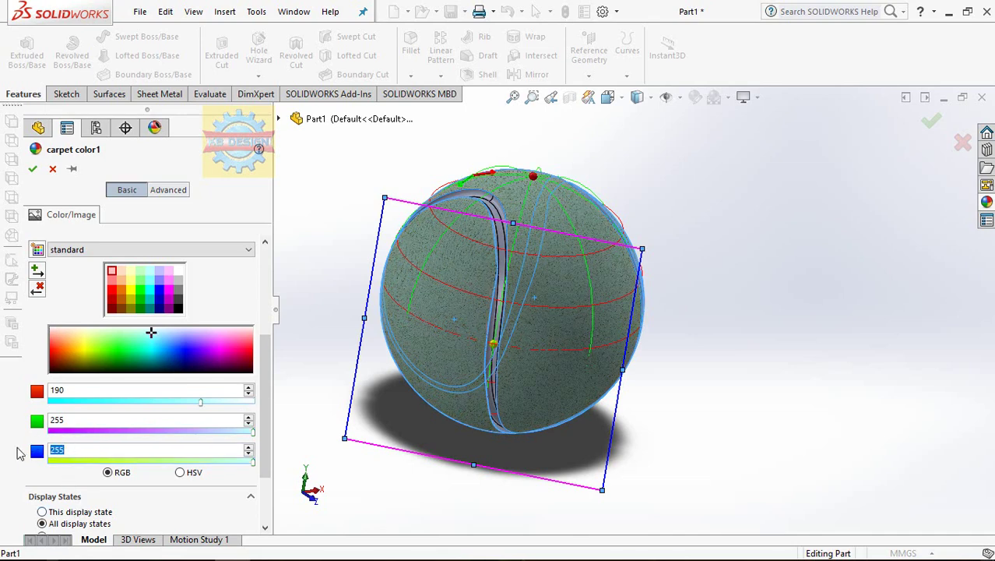
{"action": "type", "text": "63"}
{"action": "key", "text": "Return"}
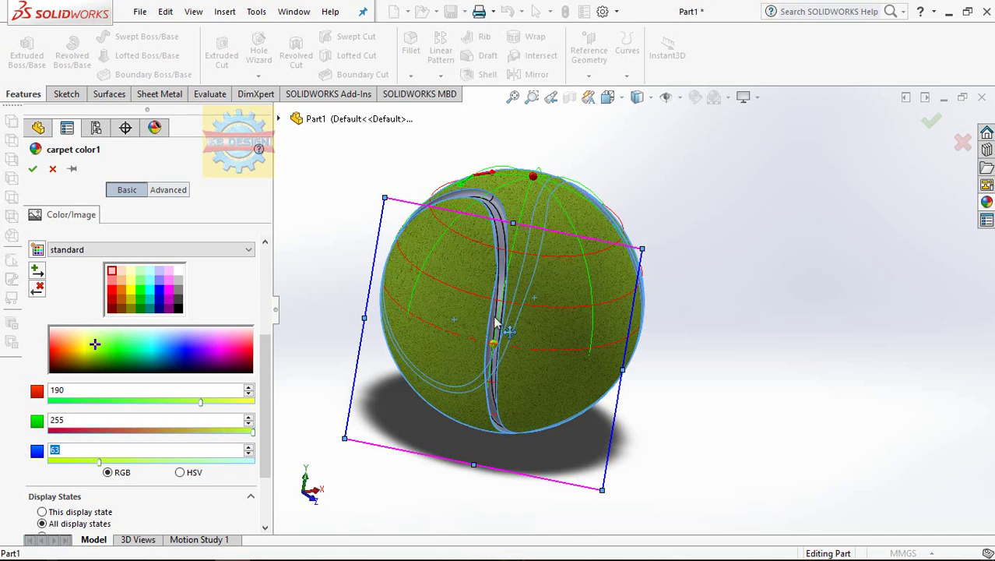
{"action": "left_click", "coordinate": [32, 168]}
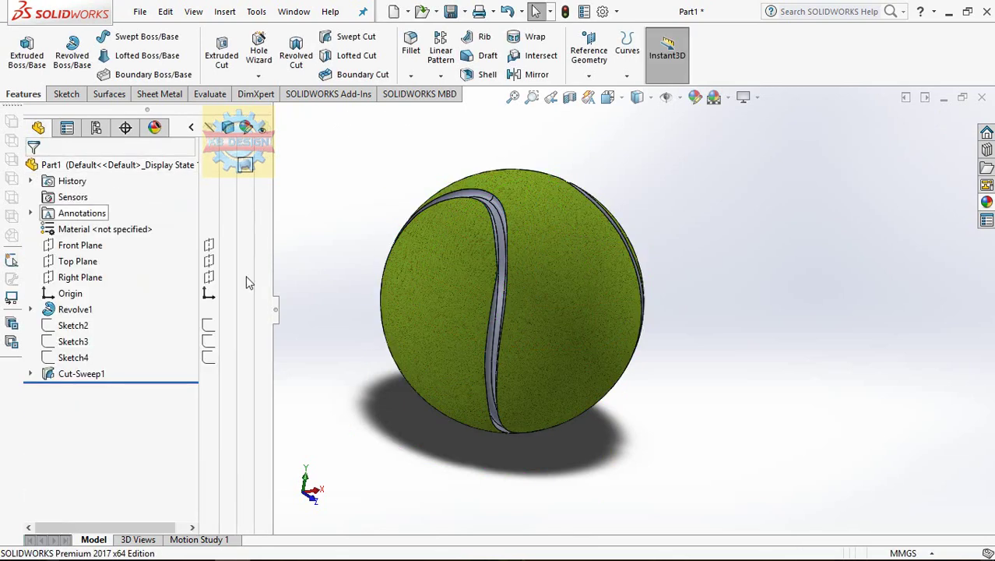
Edit Cut-Sweep1's appearance, selecting only the Cut-Sweep1 feature to receive the colour.
{"action": "right_click", "coordinate": [109, 375]}
{"action": "left_click", "coordinate": [183, 249]}
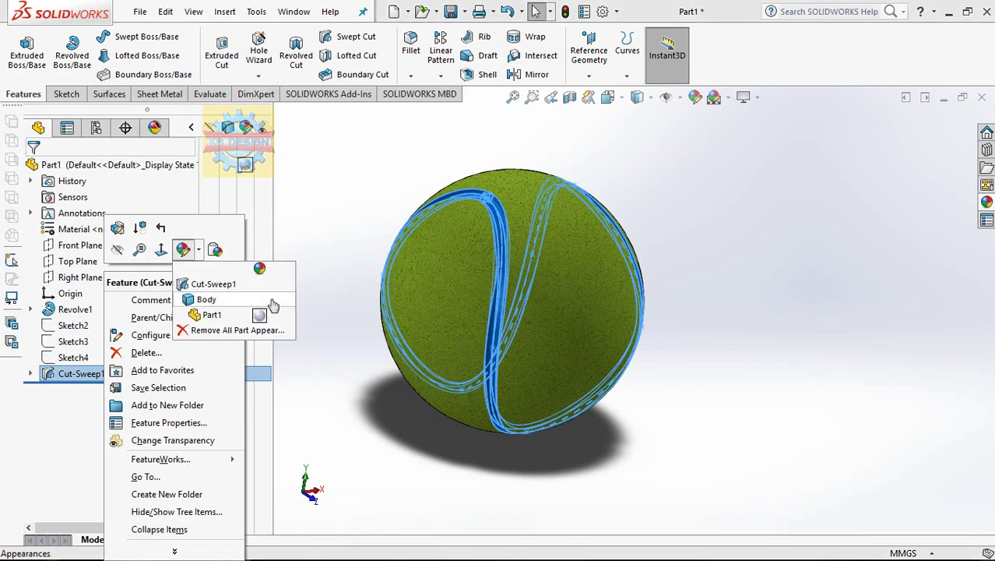
{"action": "left_click", "coordinate": [222, 313]}
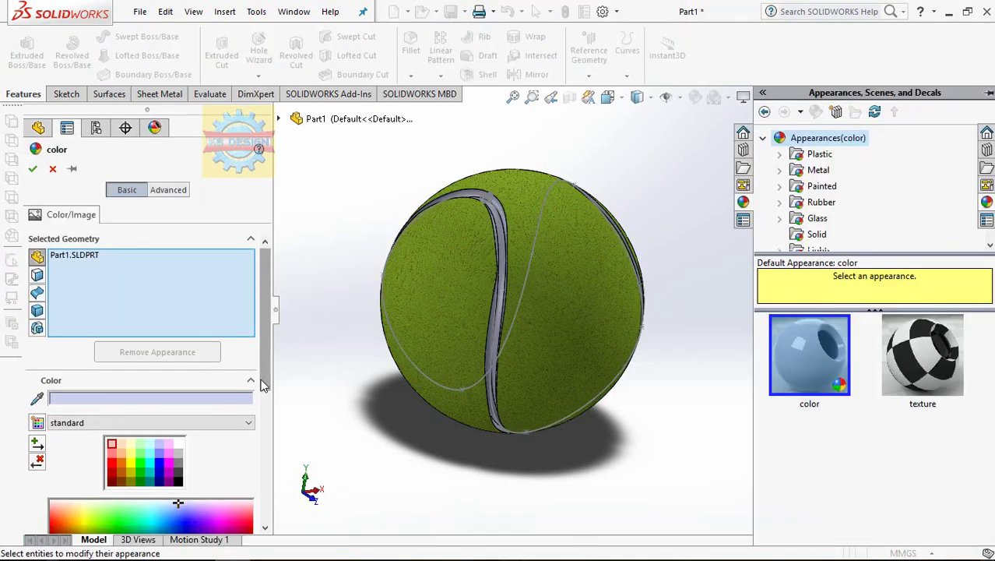
{"action": "right_click", "coordinate": [192, 308]}
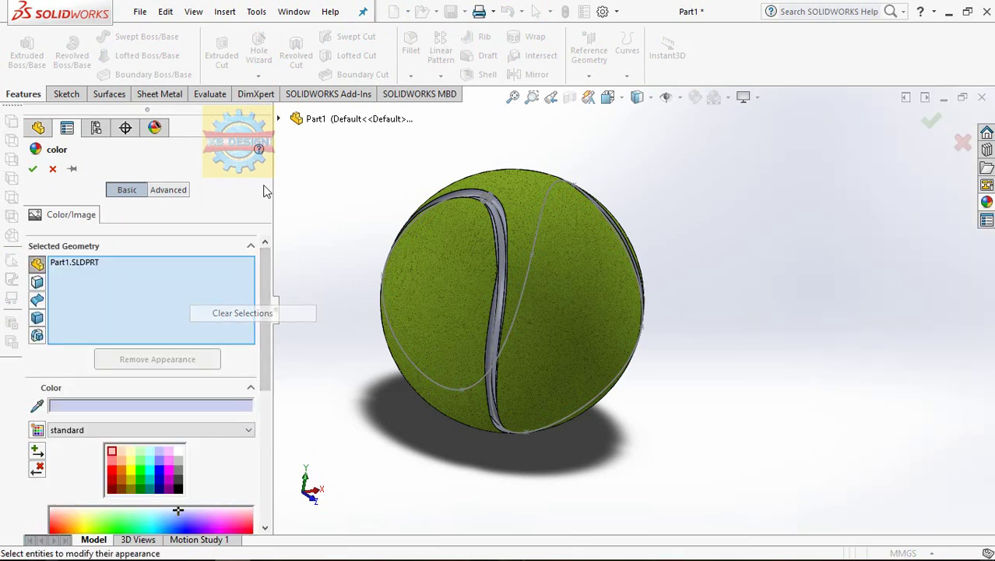
{"action": "left_click", "coordinate": [238, 313]}
{"action": "left_click", "coordinate": [279, 119]}
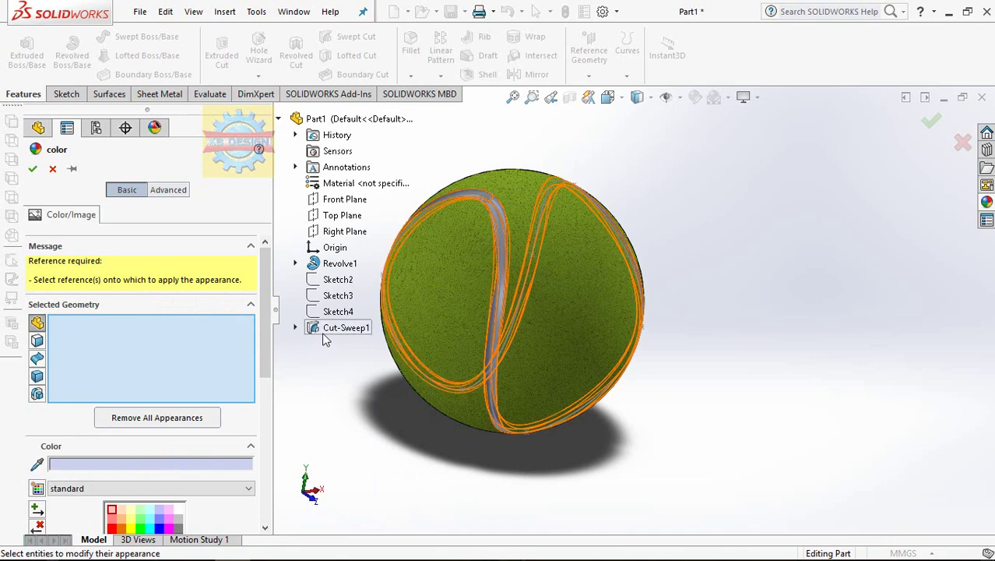
{"action": "left_click", "coordinate": [40, 394]}
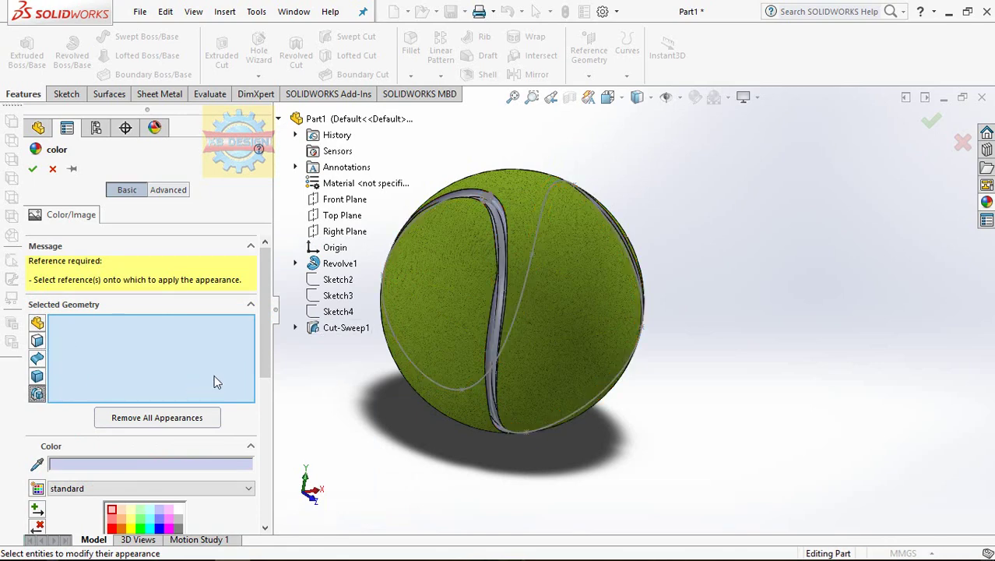
{"action": "left_click", "coordinate": [340, 329]}
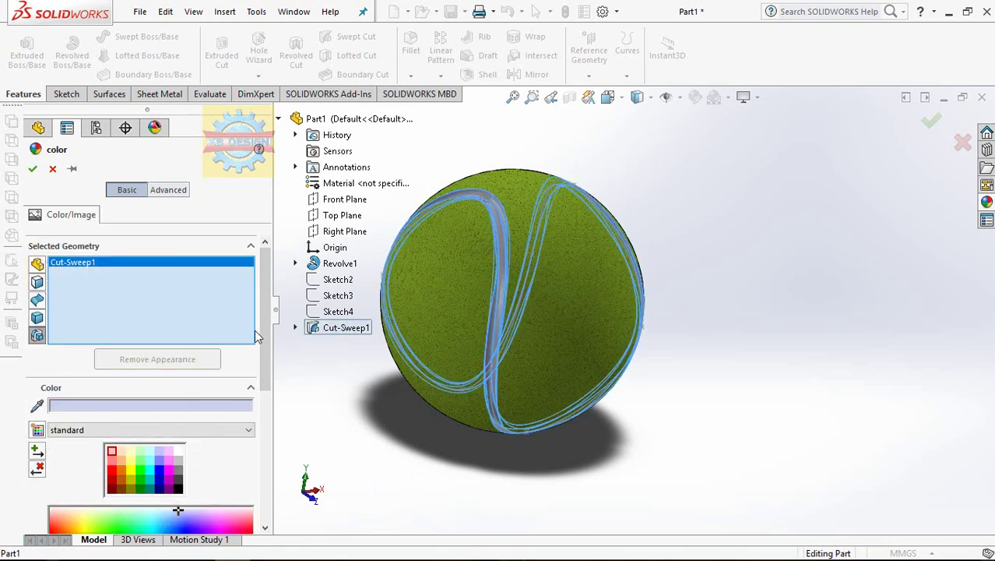
Colour the seam off-white with RGB 255/255/239, then orbit the ball to show it.
{"action": "scroll", "coordinate": [260, 420], "scroll_direction": "down", "scroll_amount": 3}
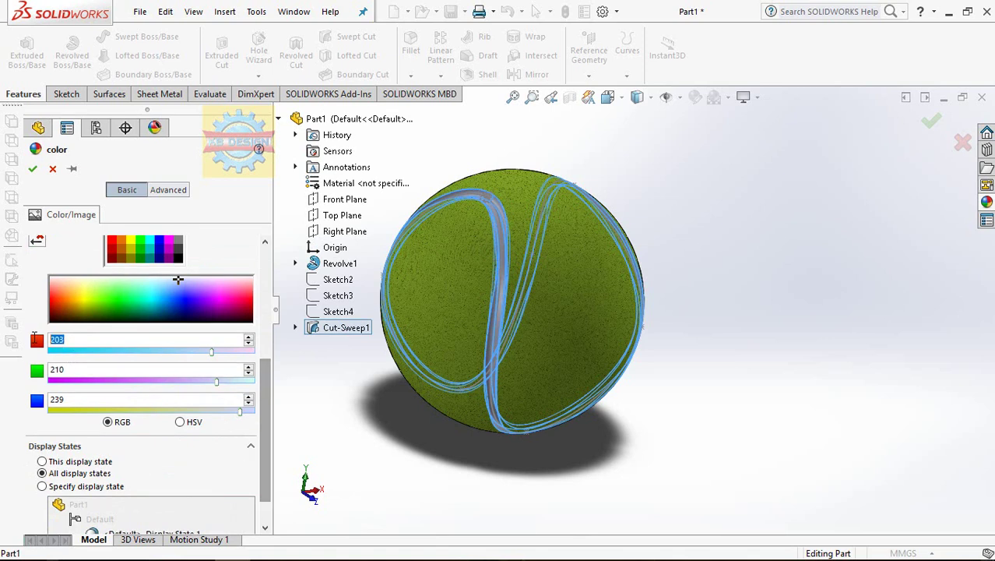
{"action": "type", "text": "255"}
{"action": "left_click", "coordinate": [55, 369]}
{"action": "type", "text": "2"}
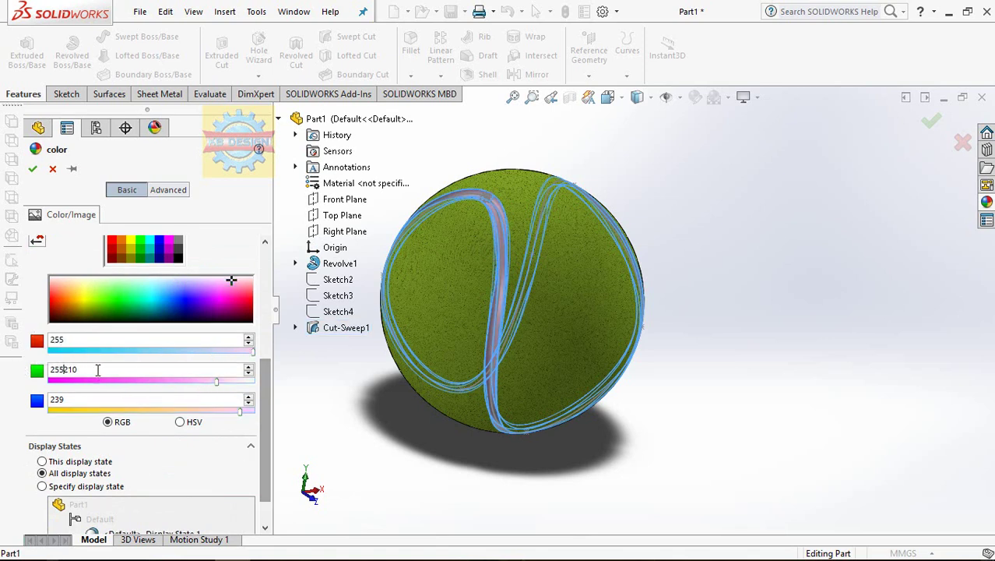
{"action": "key", "text": "Tab"}
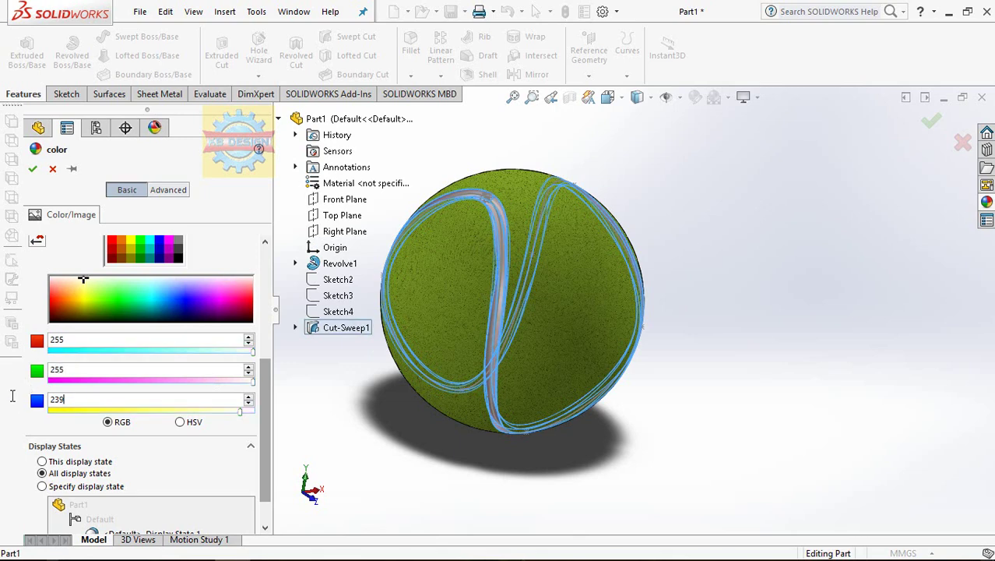
{"action": "scroll", "coordinate": [140, 322], "scroll_direction": "up", "scroll_amount": 3}
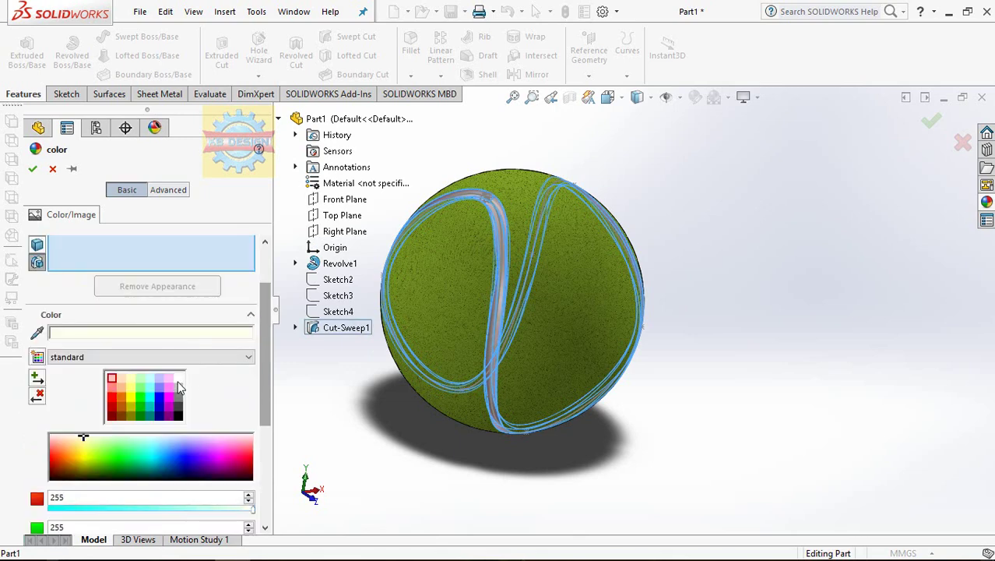
{"action": "left_click", "coordinate": [31, 169]}
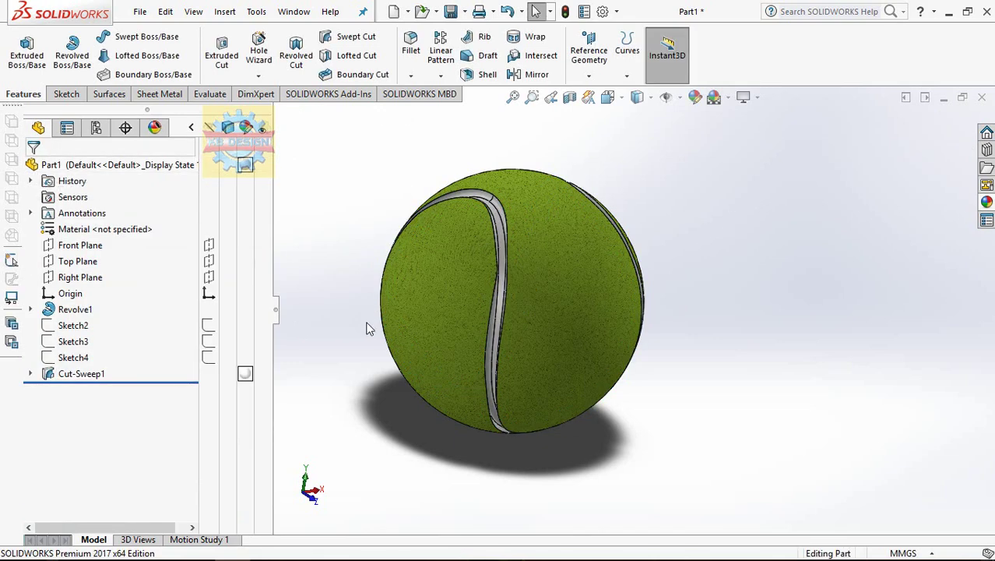
{"action": "left_click", "coordinate": [193, 128]}
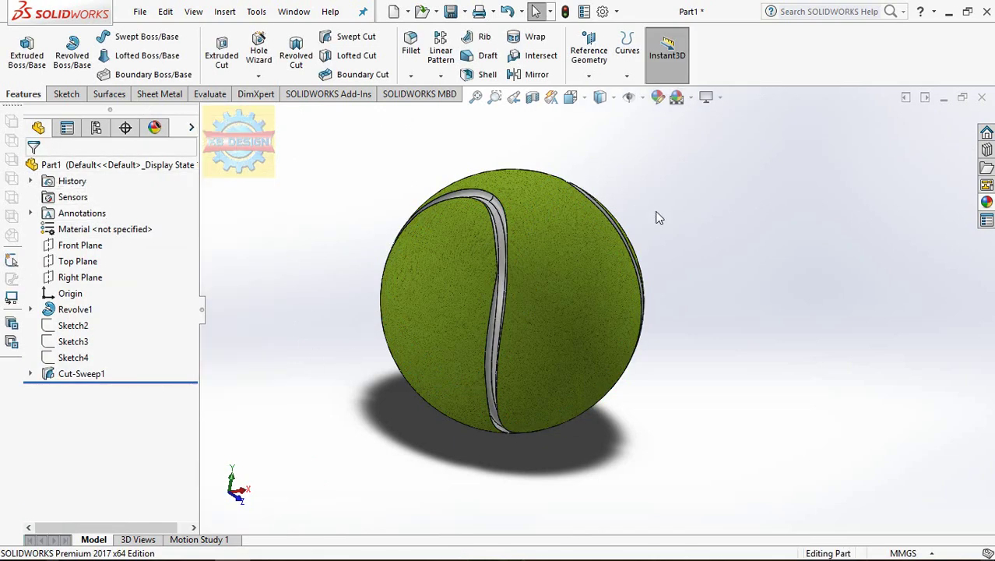
{"action": "middle_click_drag", "start_coordinate": [656, 217], "coordinate": [705, 379]}
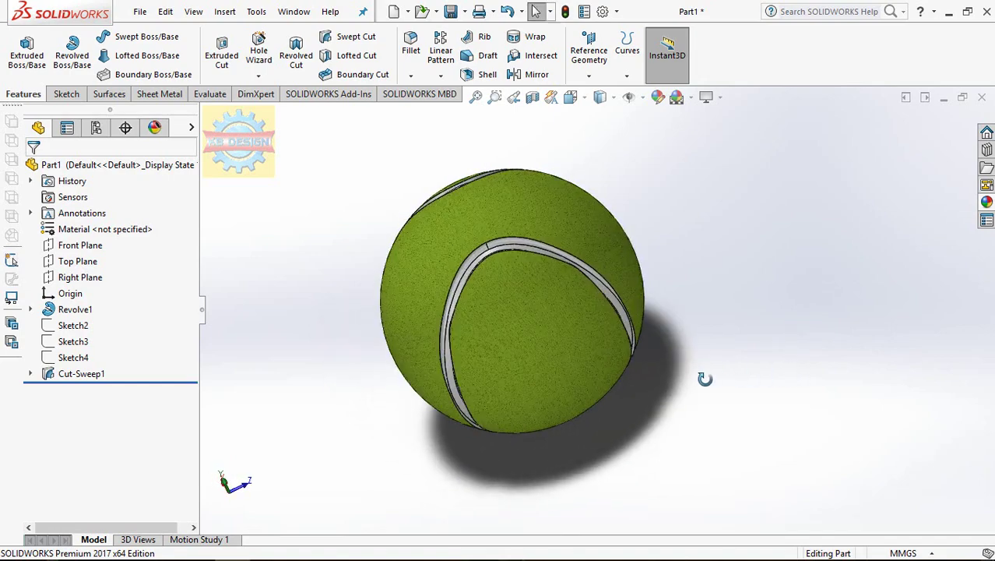